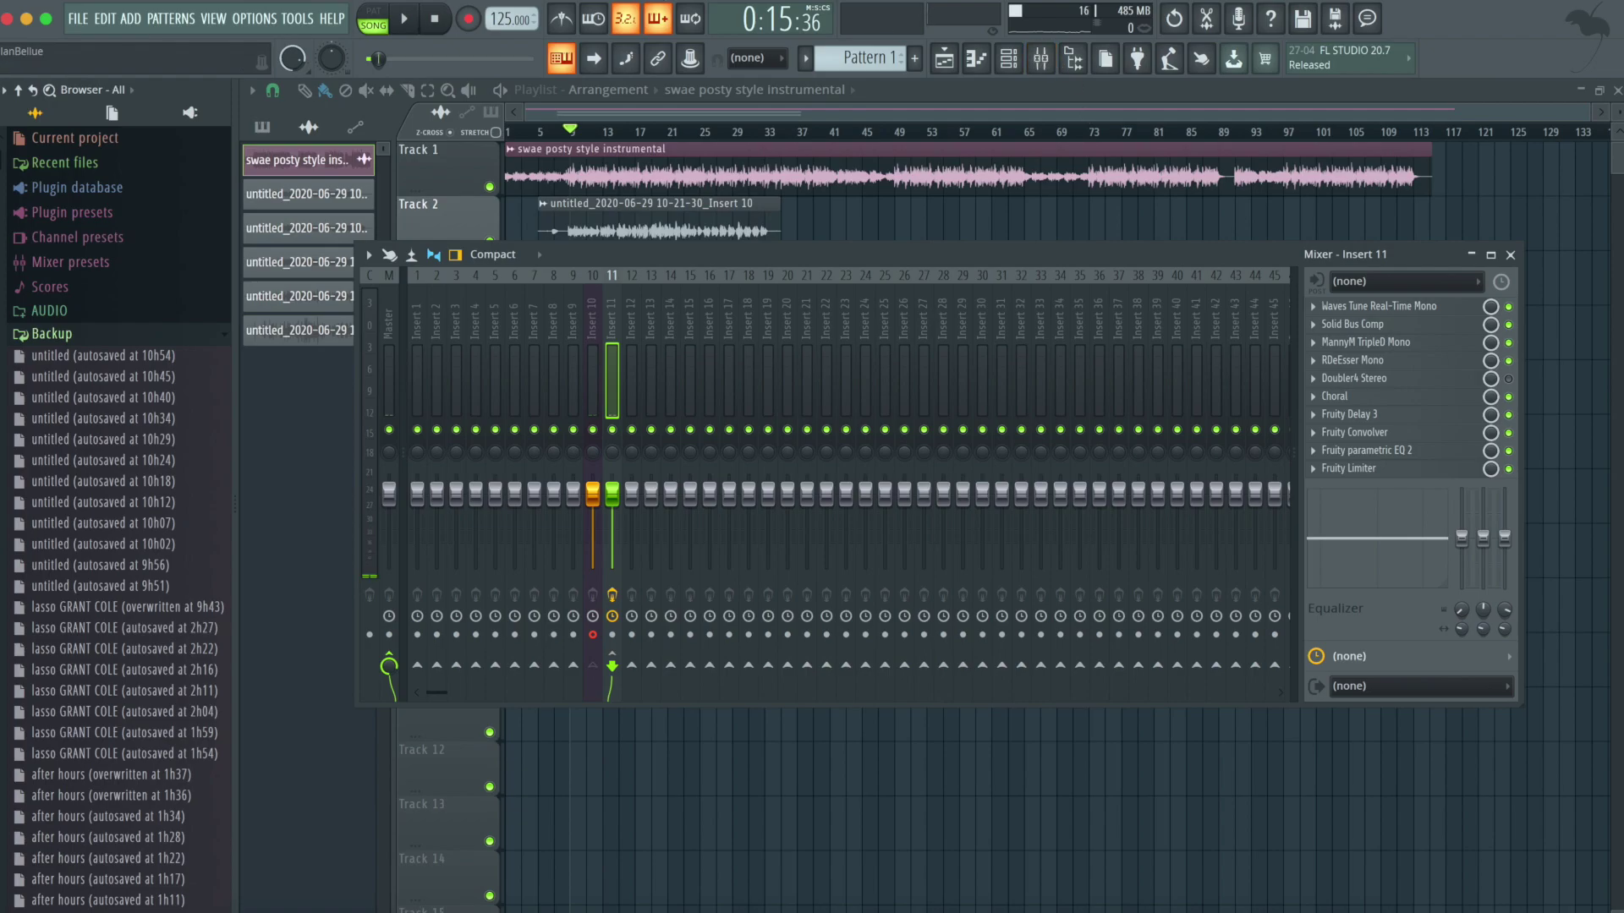
Check the Audio settings, then bring up the menu for Insert 11's Waves Tune slot.
left_click(257, 19)
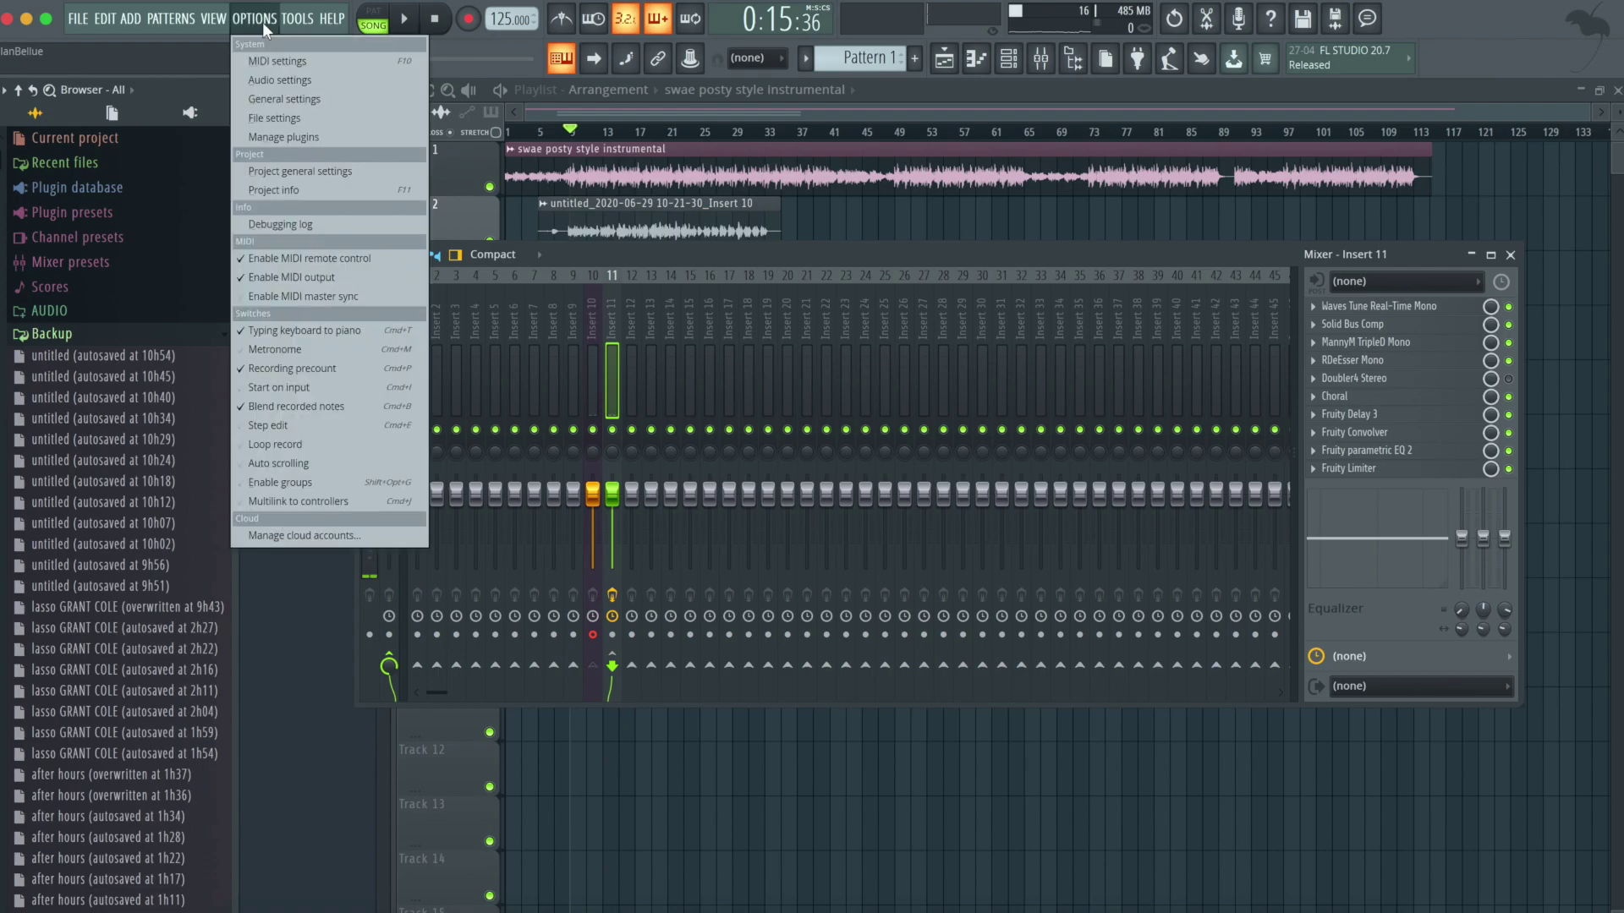
left_click(296, 81)
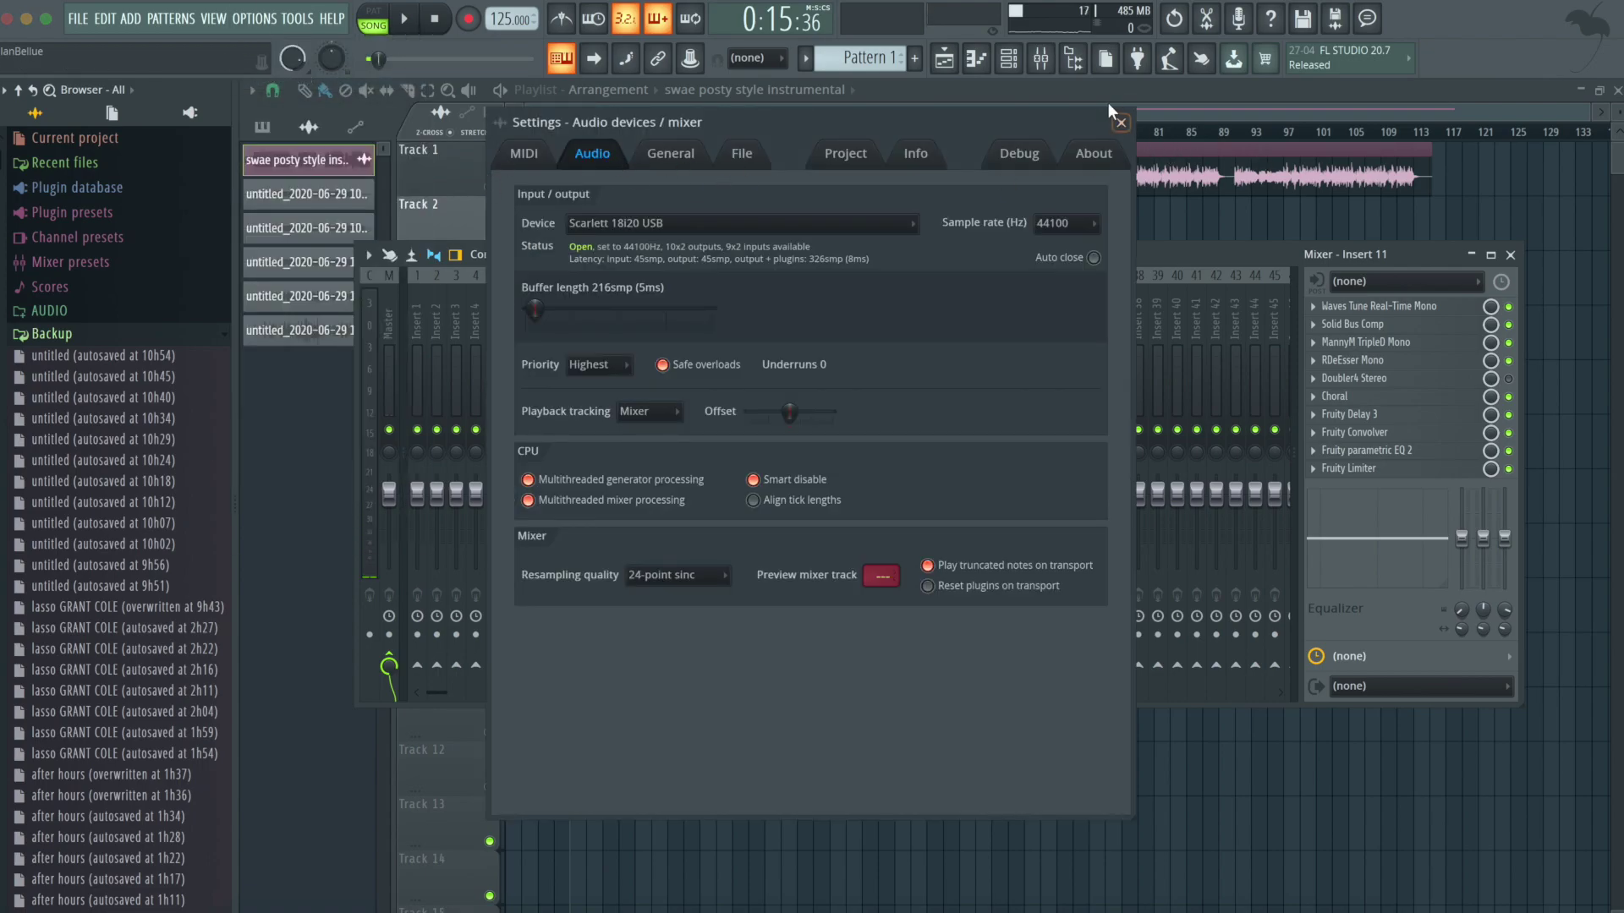
left_click(1120, 123)
left_click(254, 19)
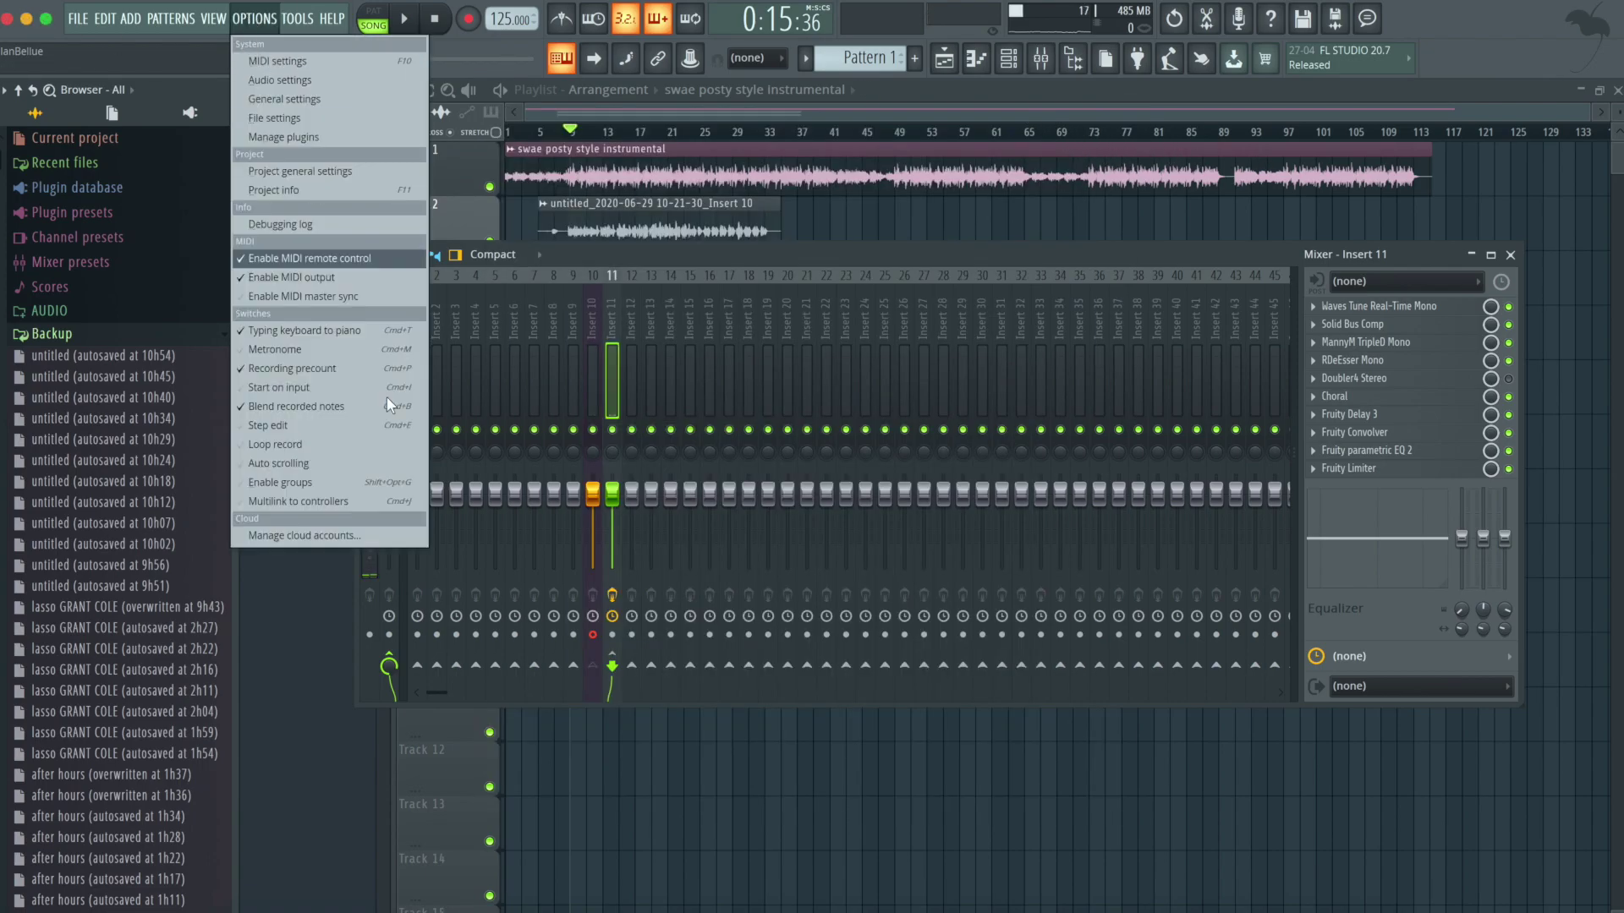
left_click(1314, 306)
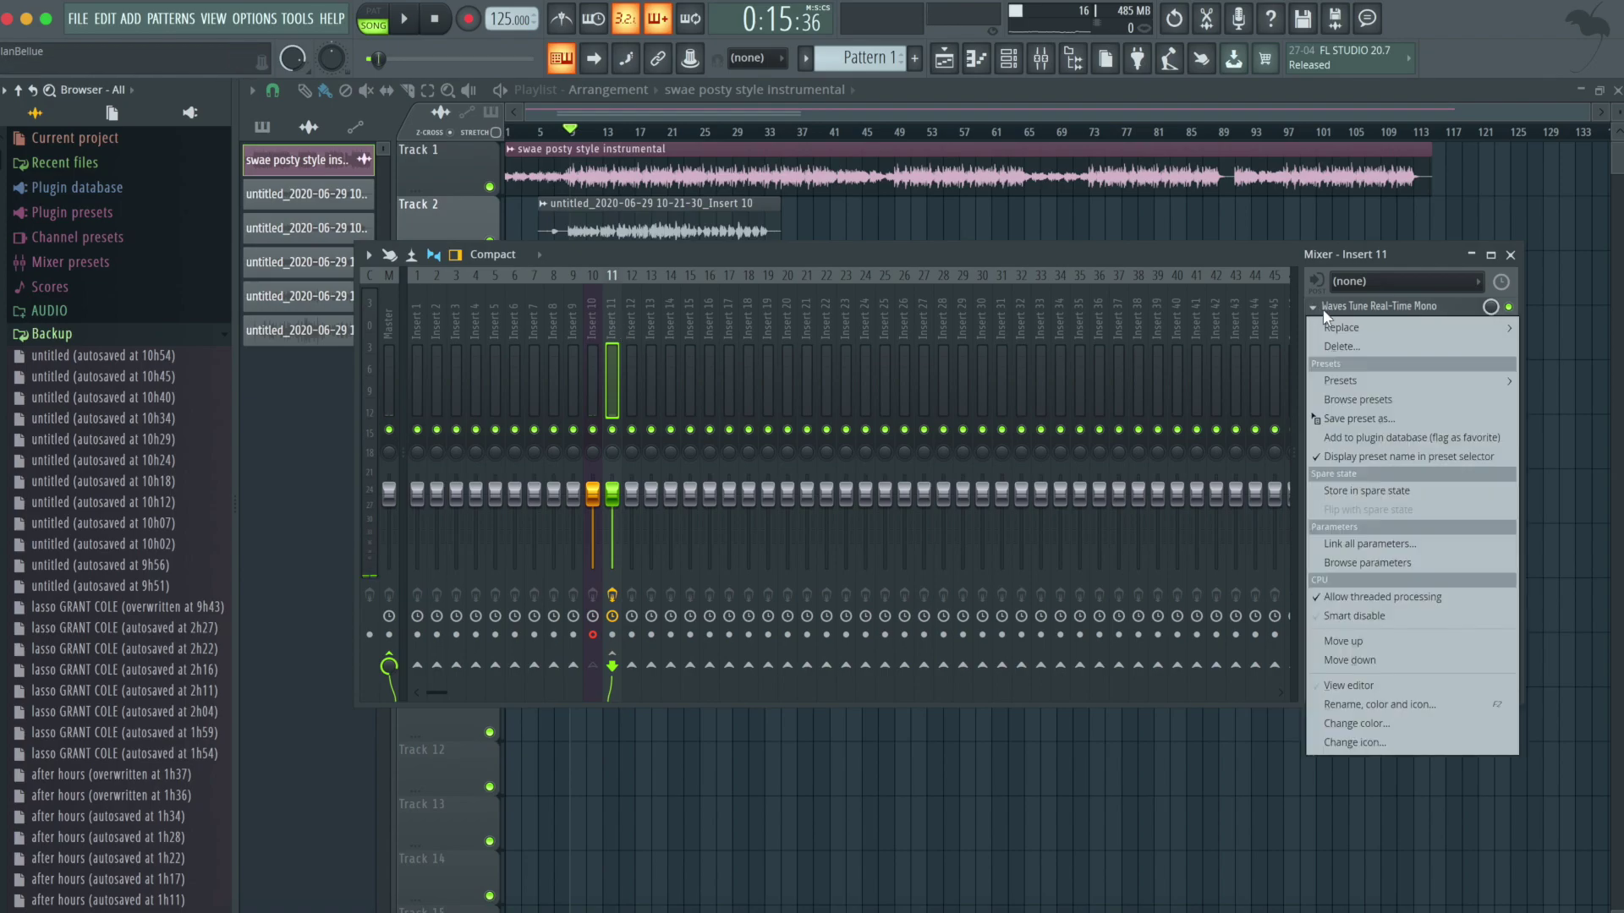
Choose Replace > More plugins for Waves Tune to list all 188 effects.
mouse_move(1407, 385)
mouse_move(1388, 325)
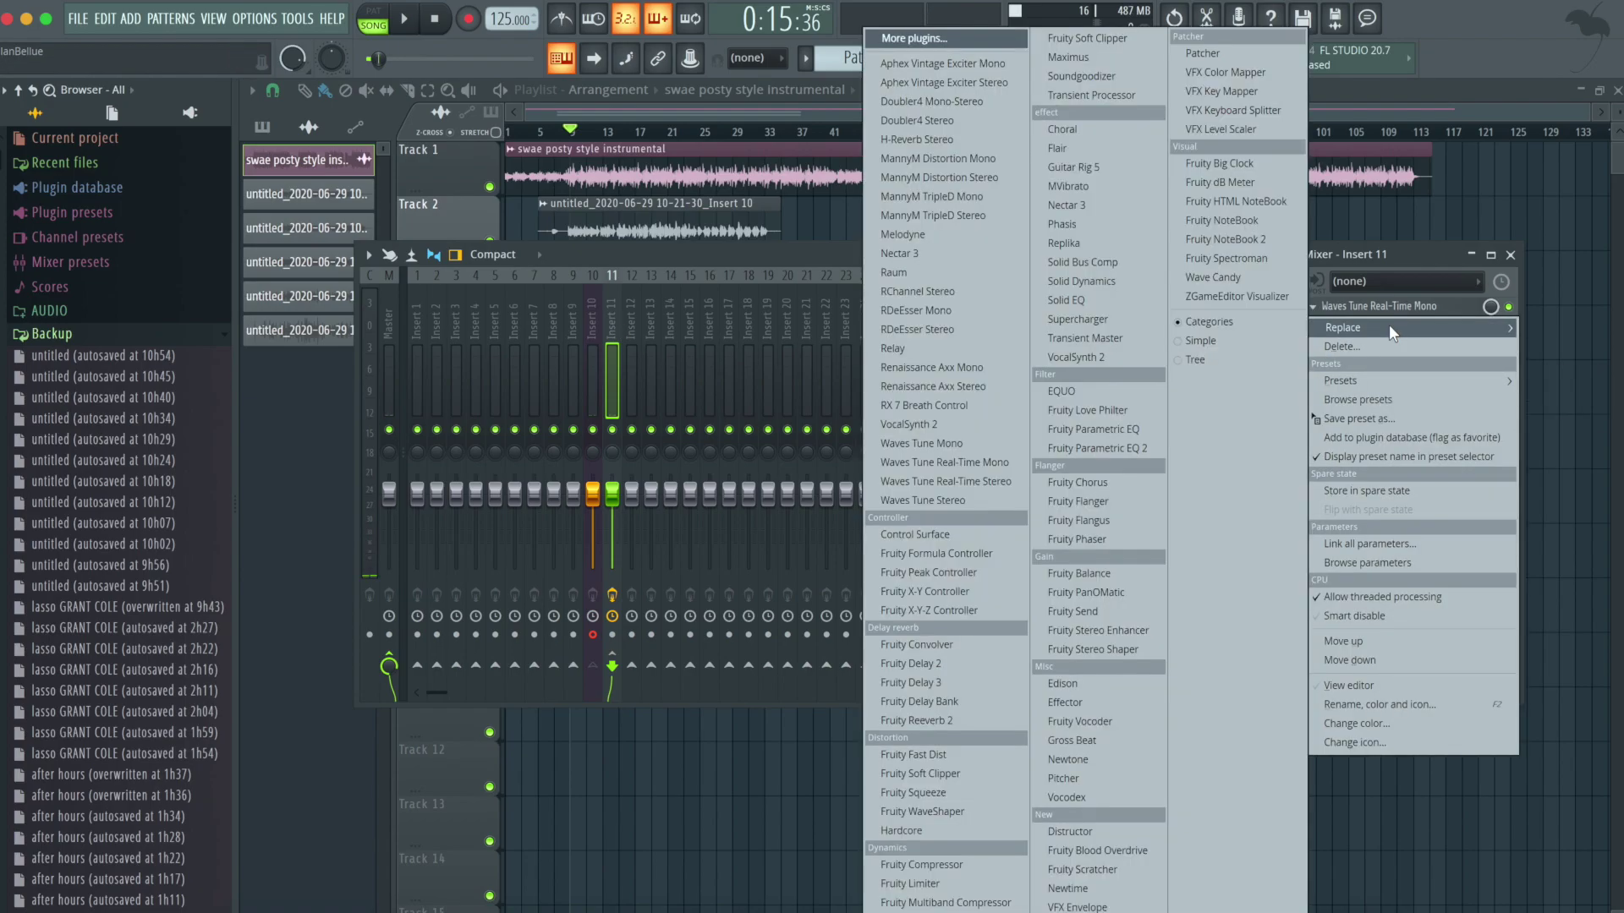
left_click(931, 41)
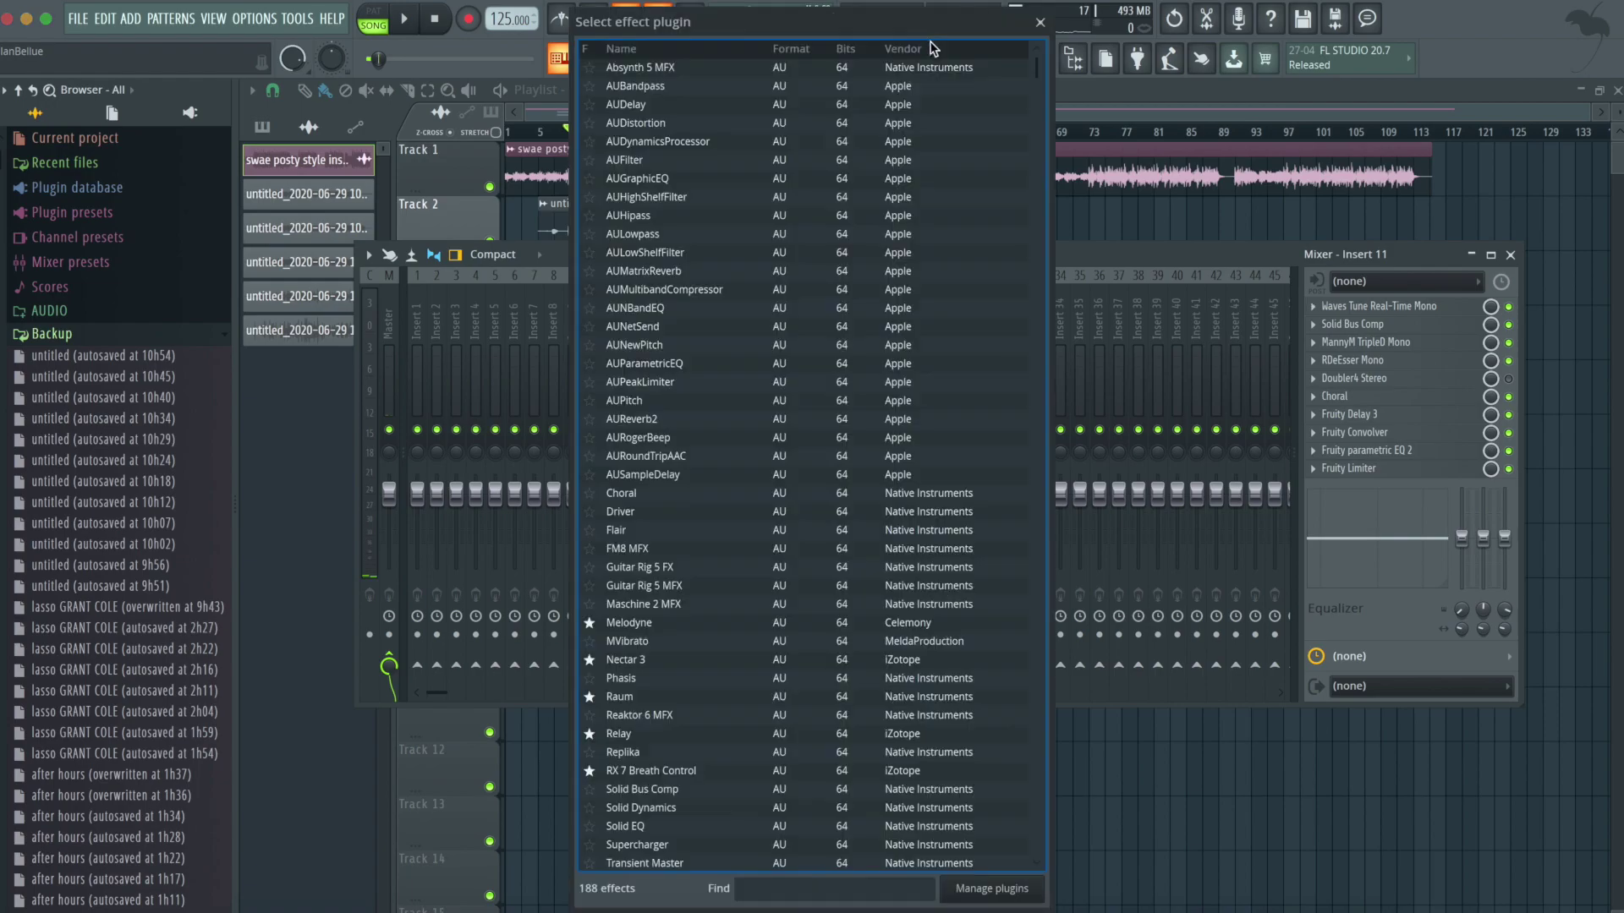
In the Plugin Manager, skip adding a search path and rescan, reaching 264 plugins.
left_click(971, 888)
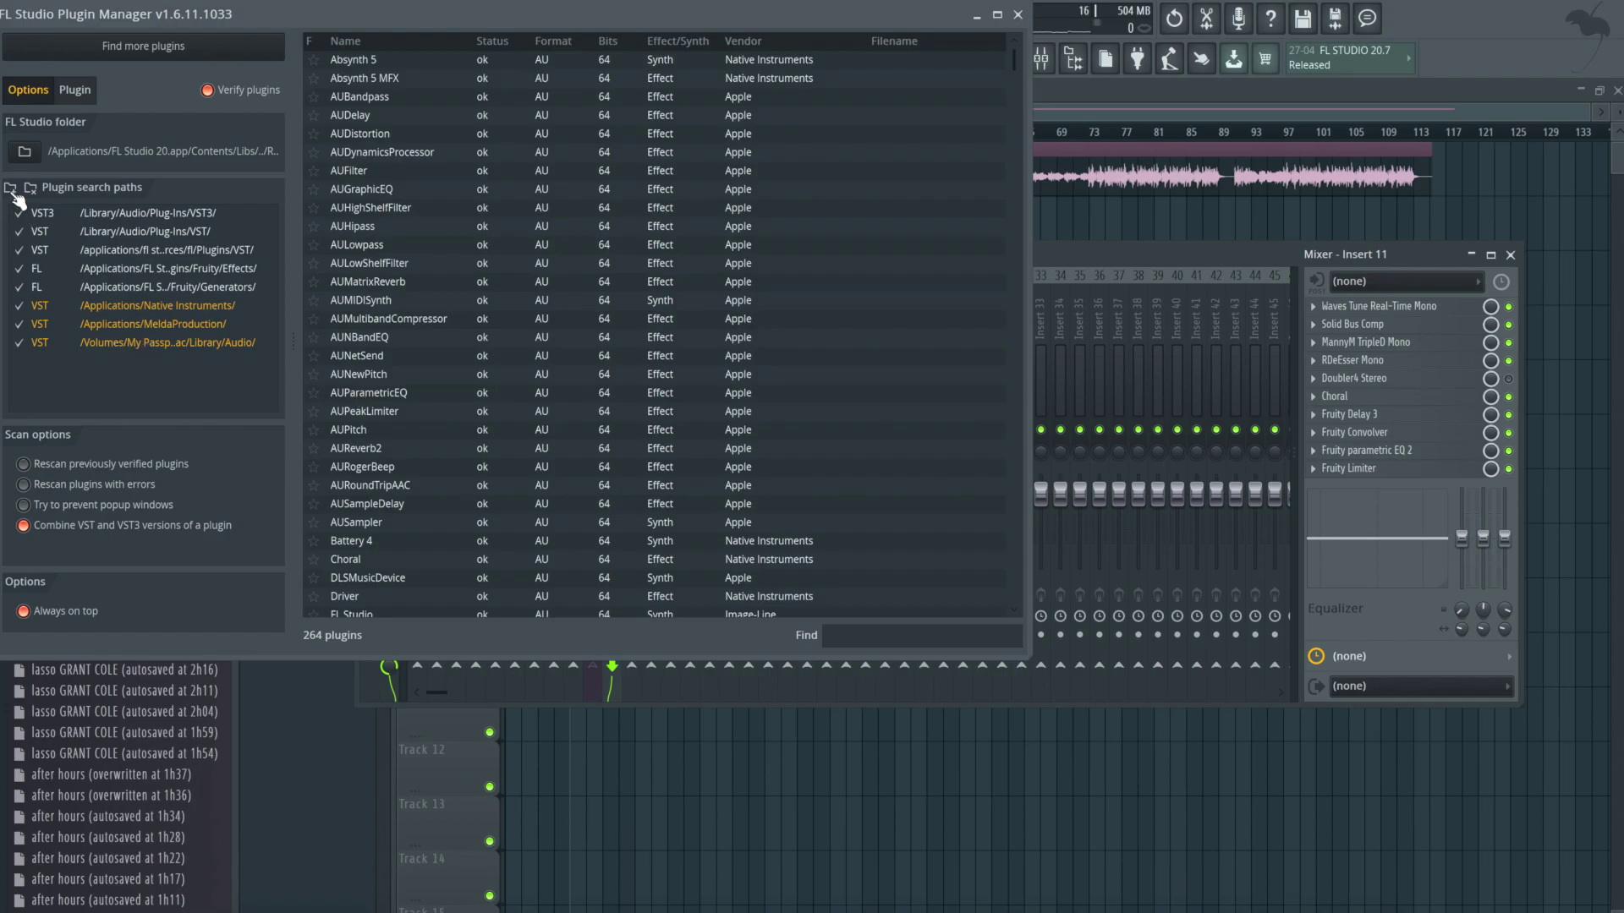
left_click(13, 191)
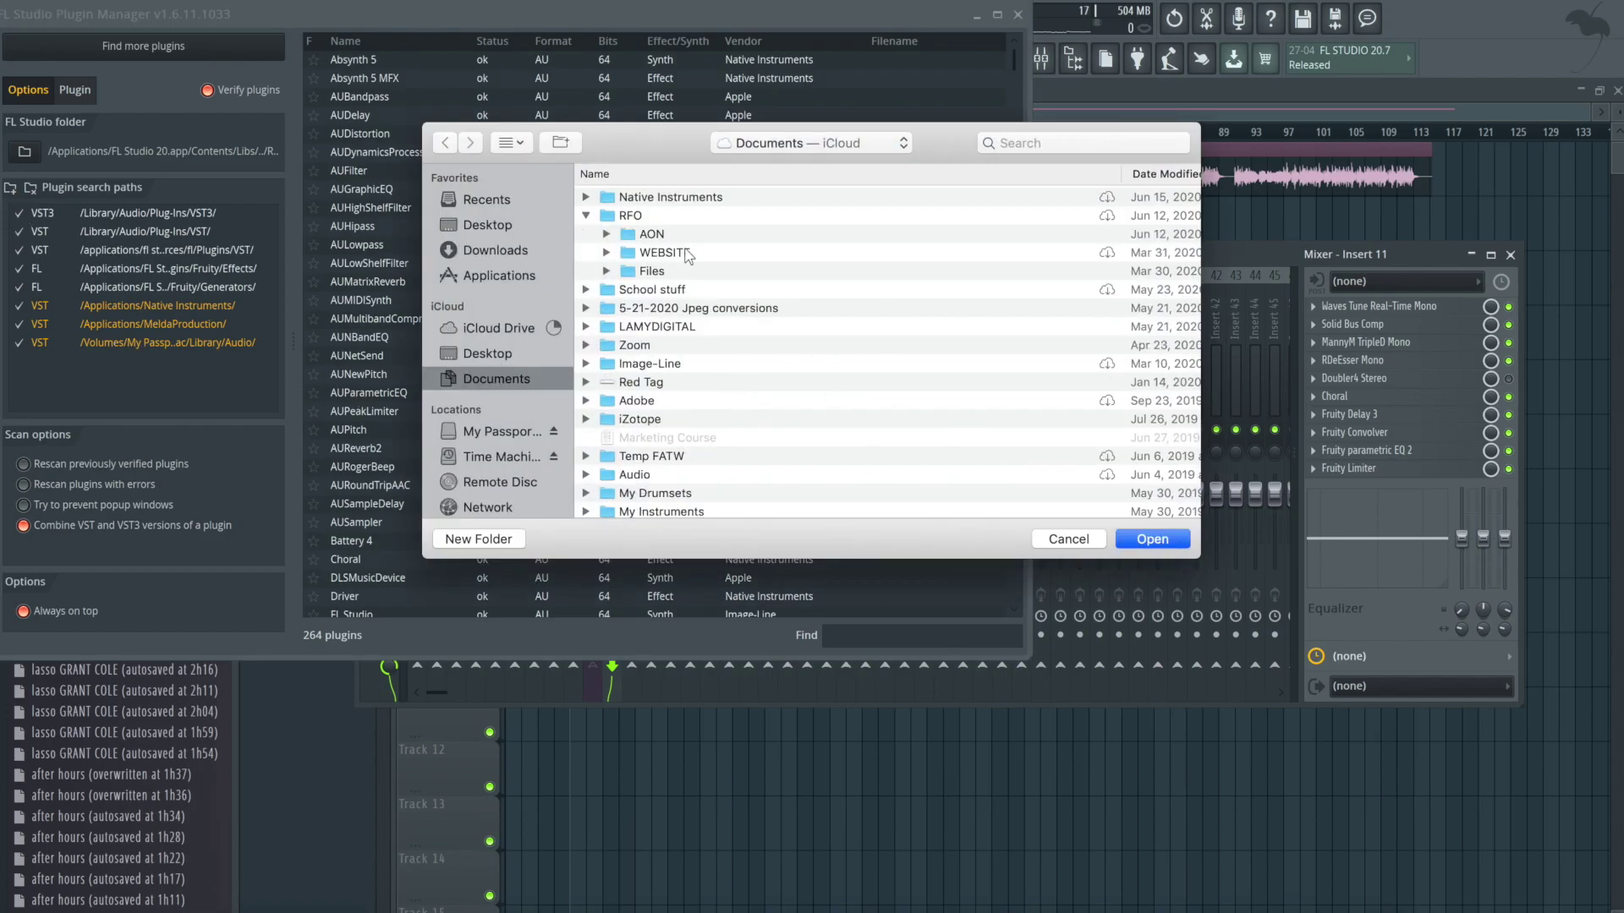
left_click(1089, 540)
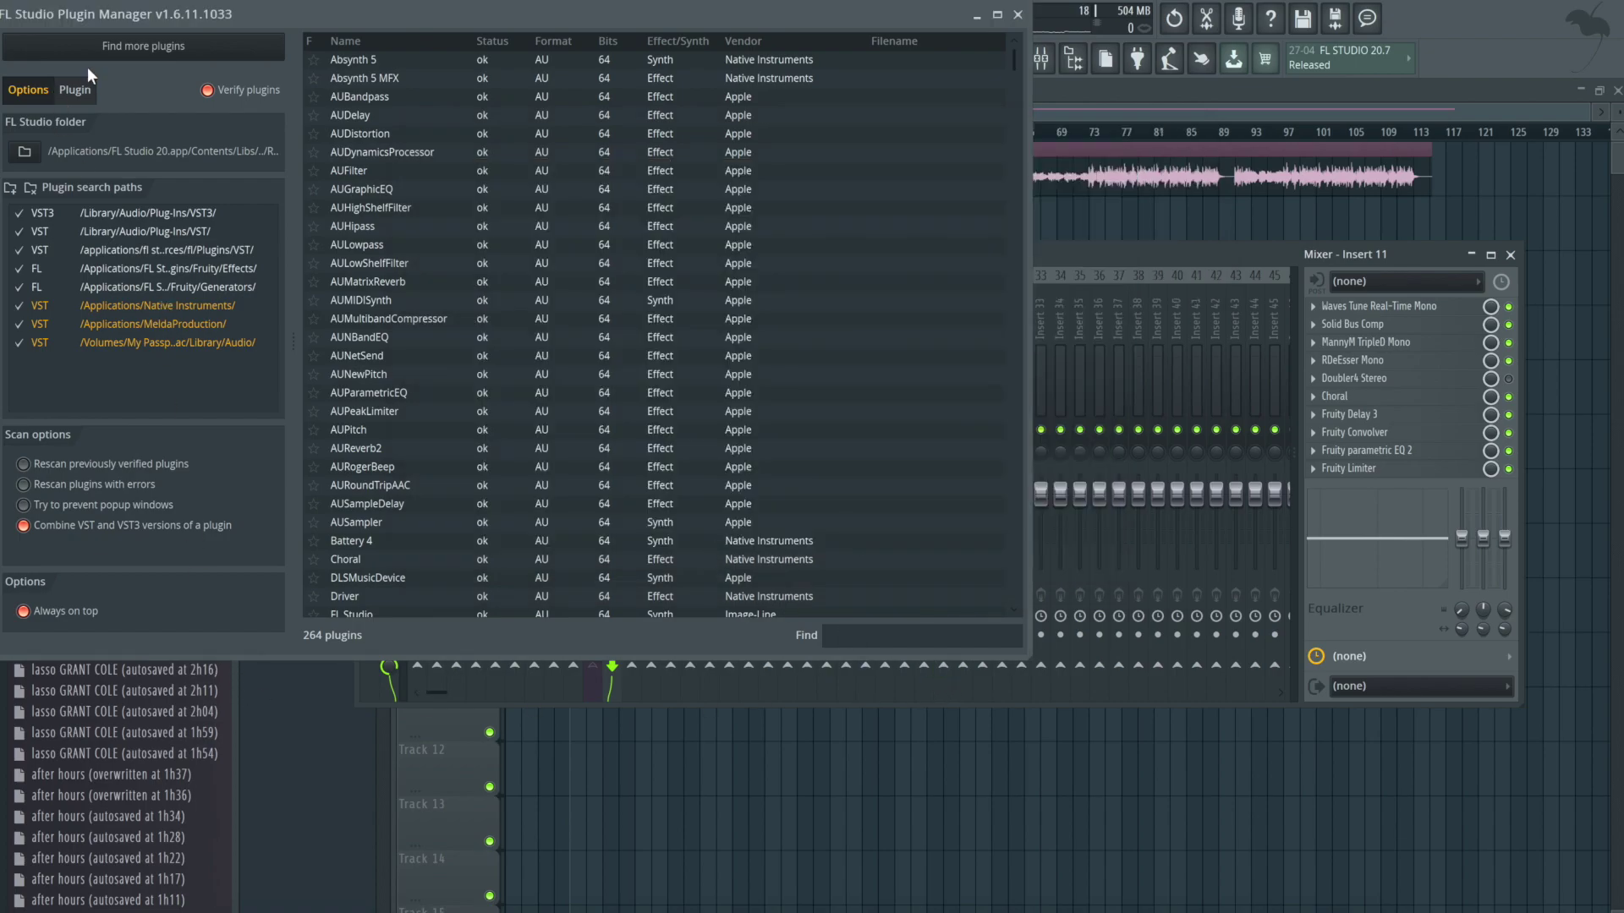
left_click(110, 51)
scroll(745, 320, "down", 3)
scroll(581, 320, "down", 3)
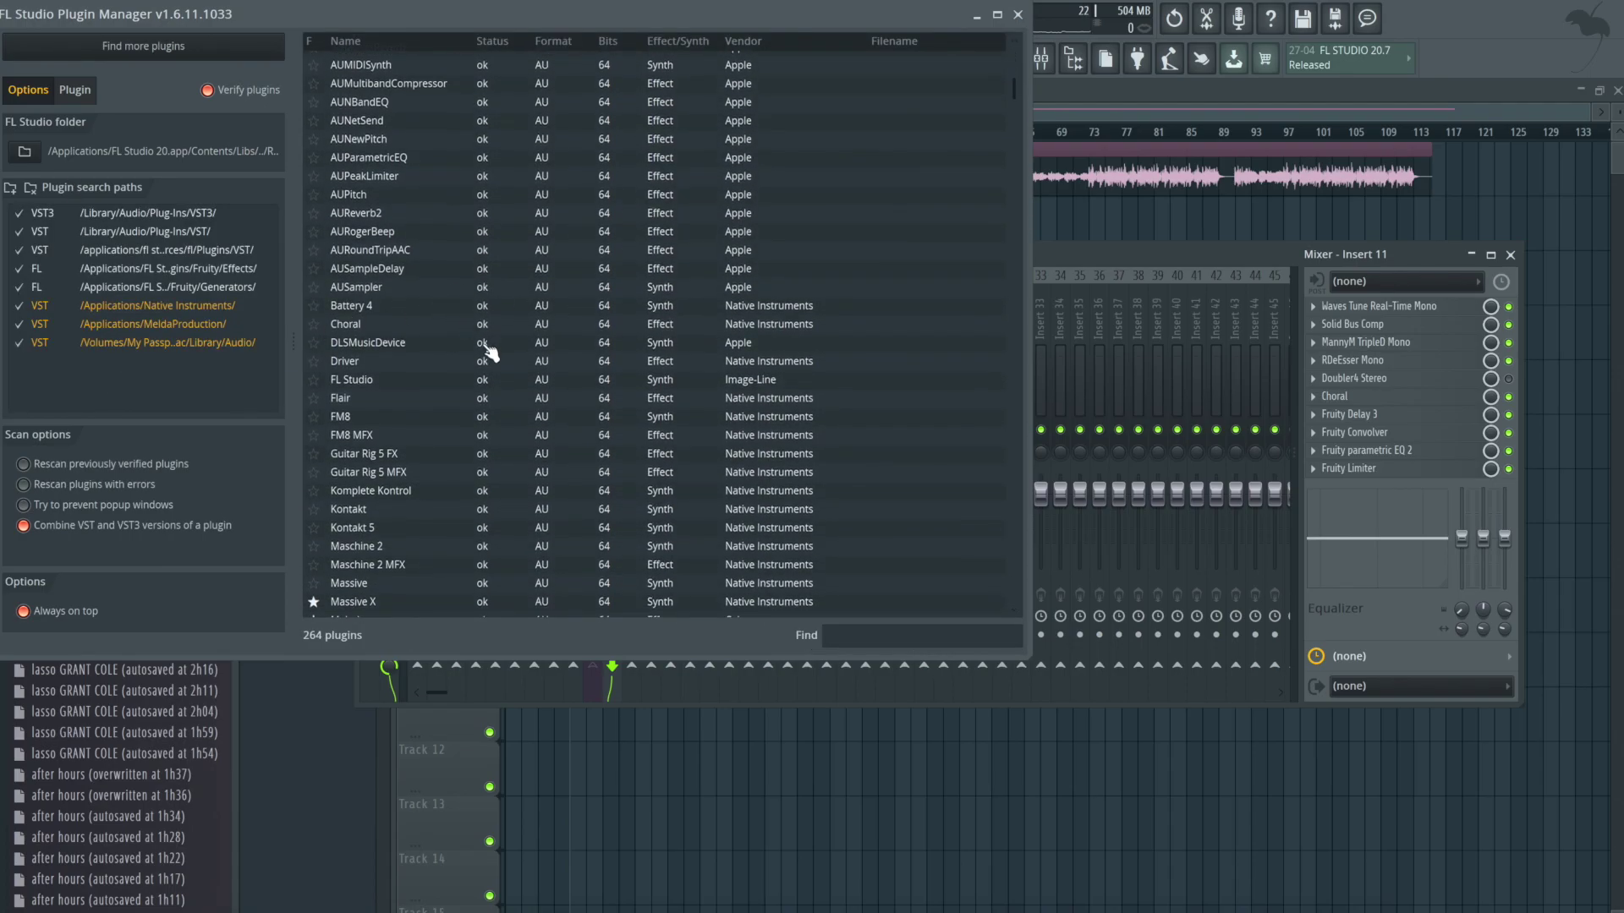
scroll(353, 558, "down", 1)
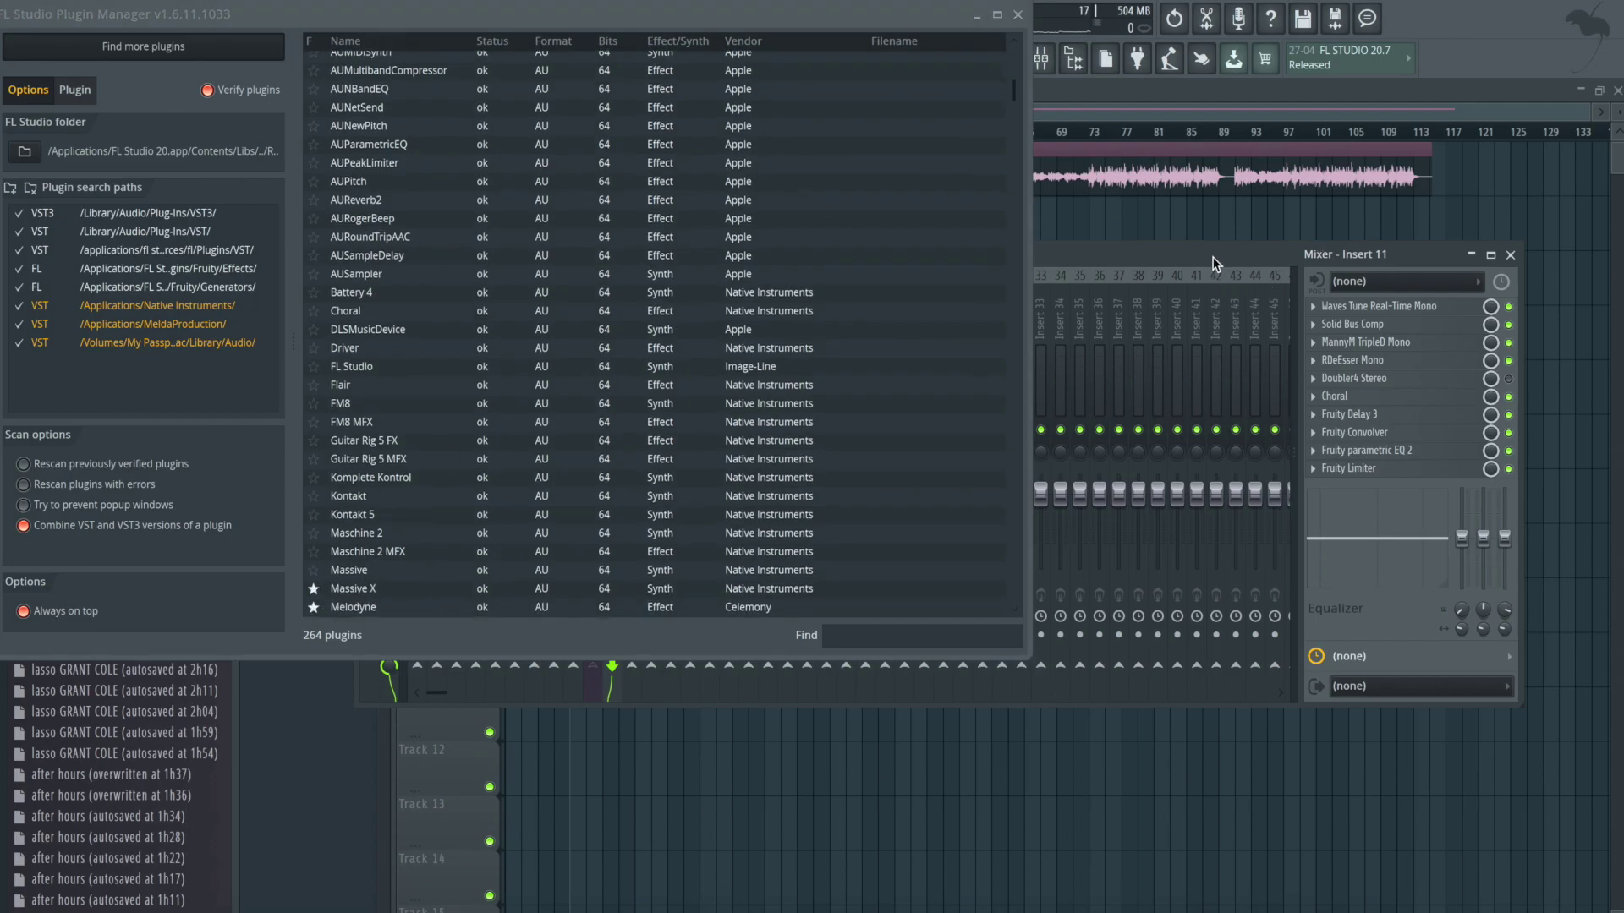
left_click(1018, 14)
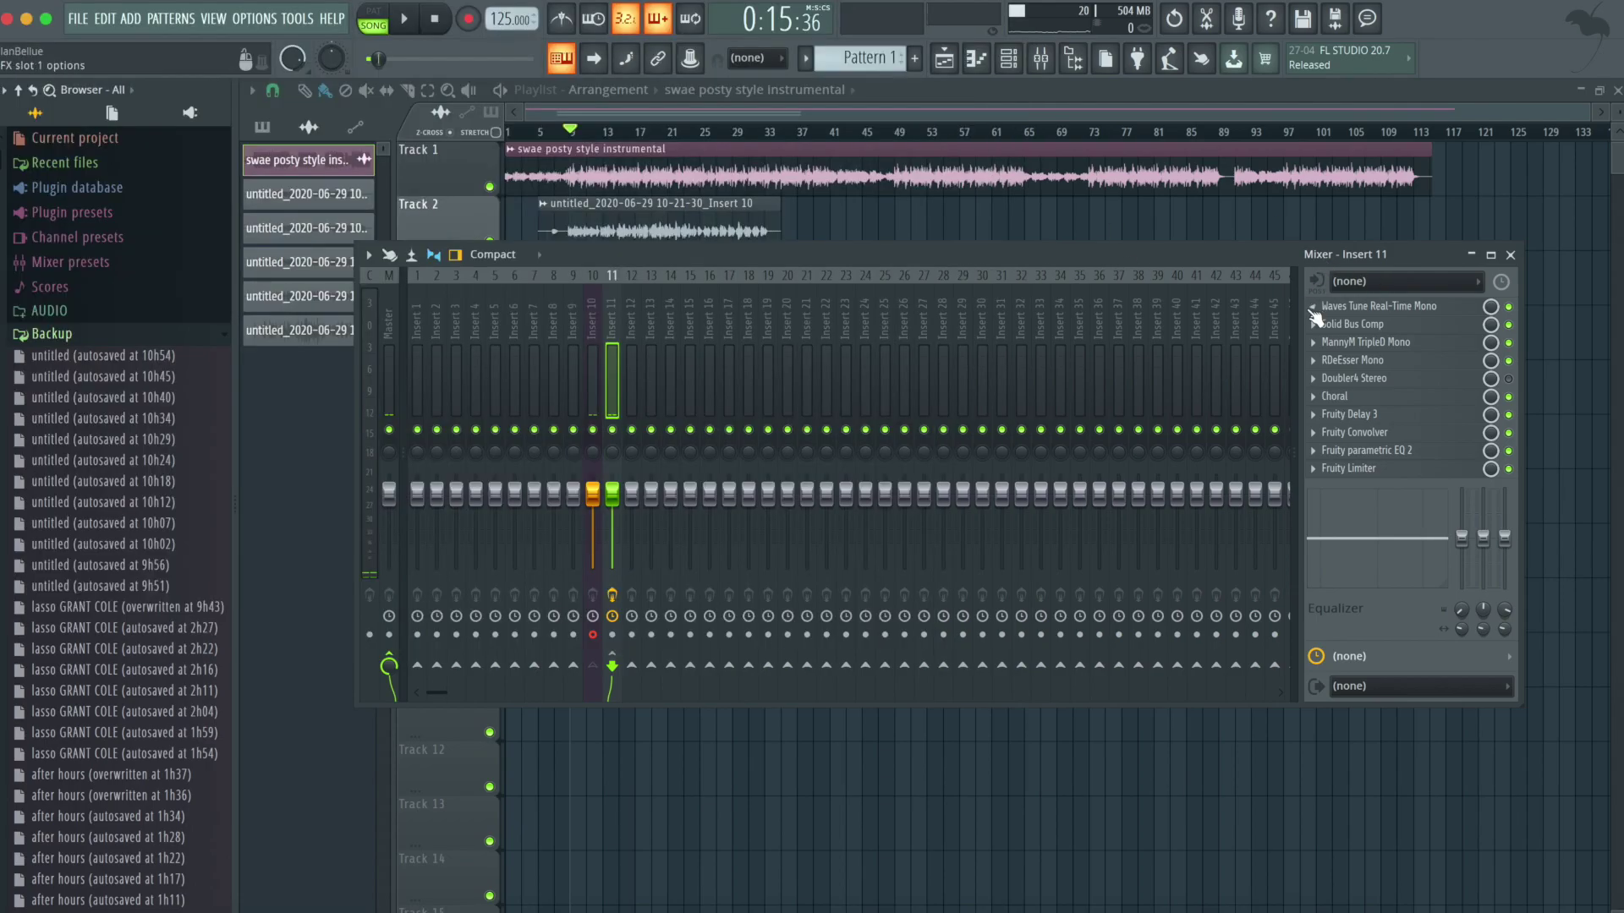
left_click(1313, 306)
mouse_move(1375, 327)
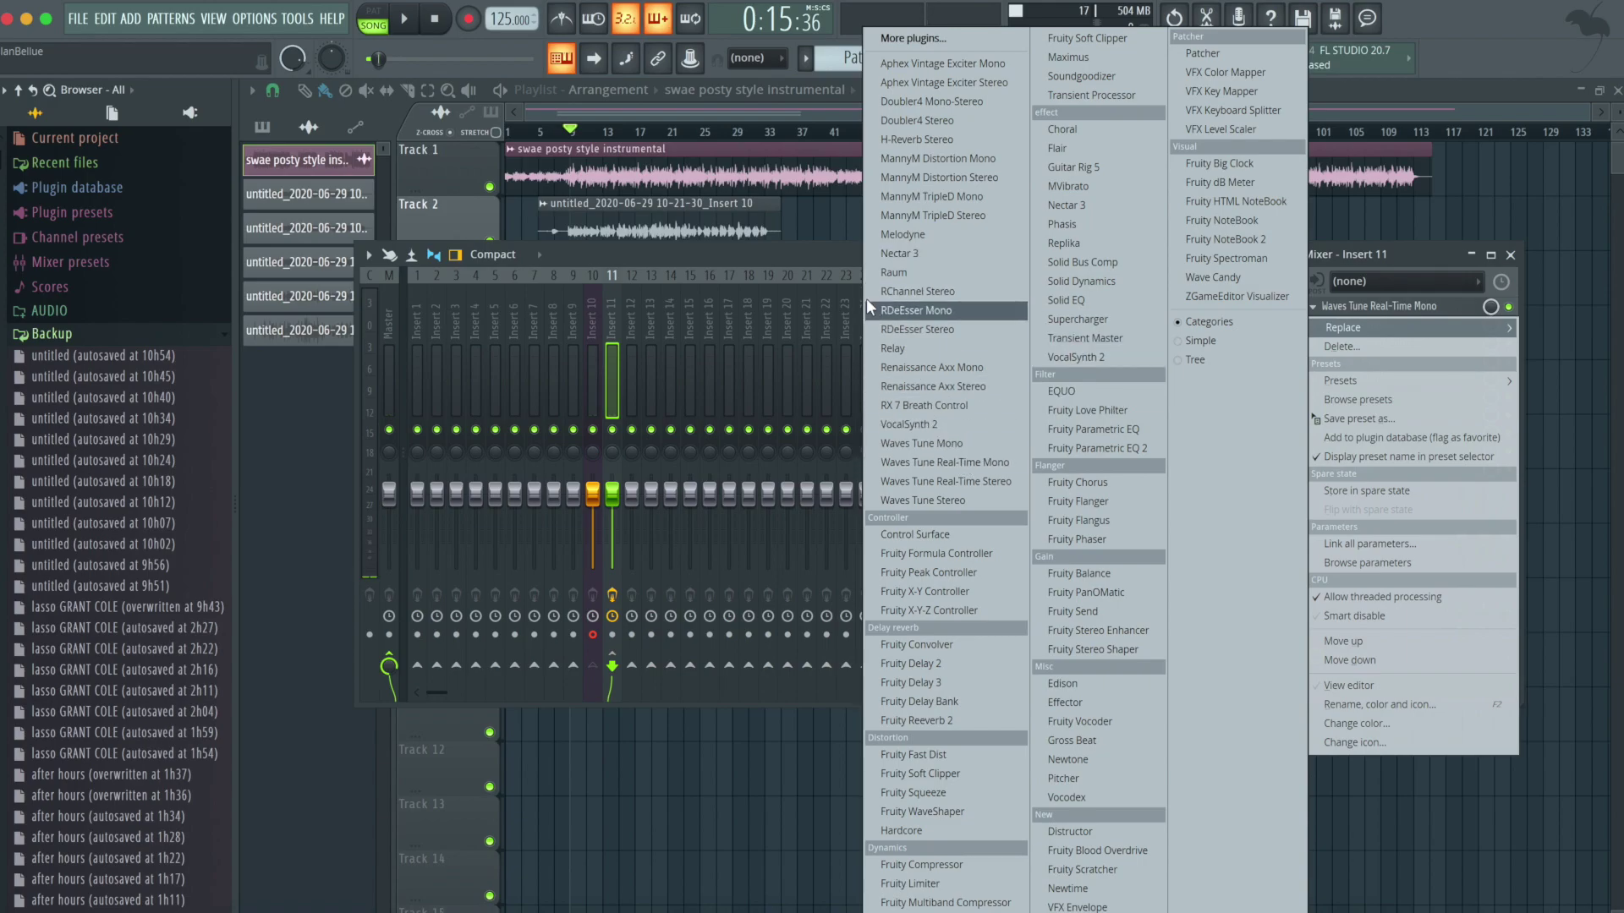
left_click(811, 257)
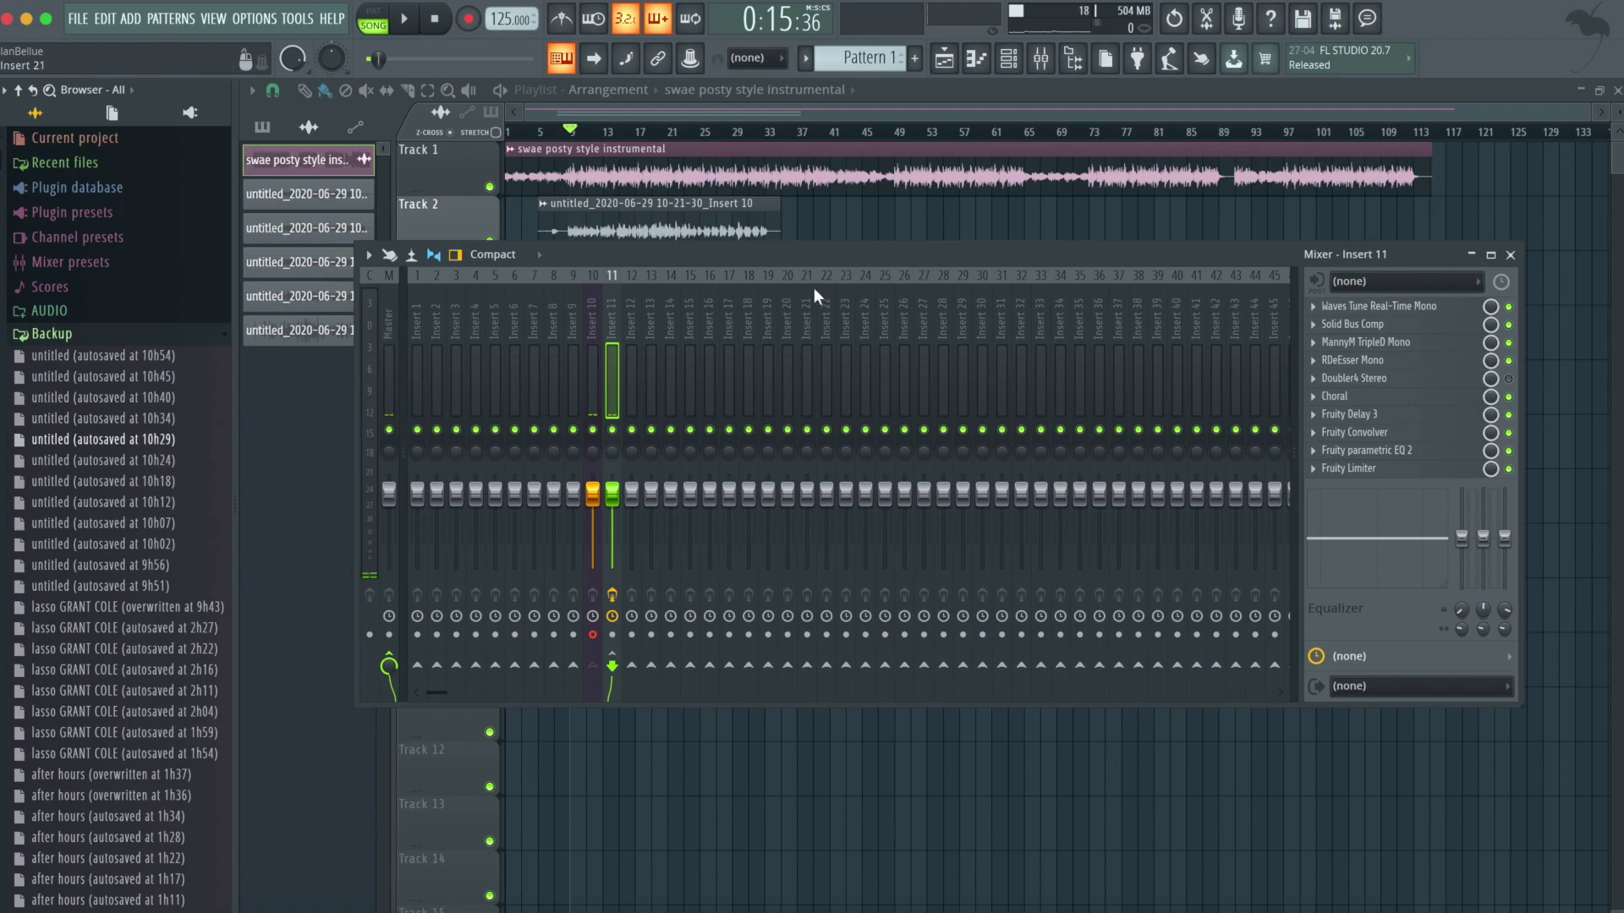
left_click(590, 306)
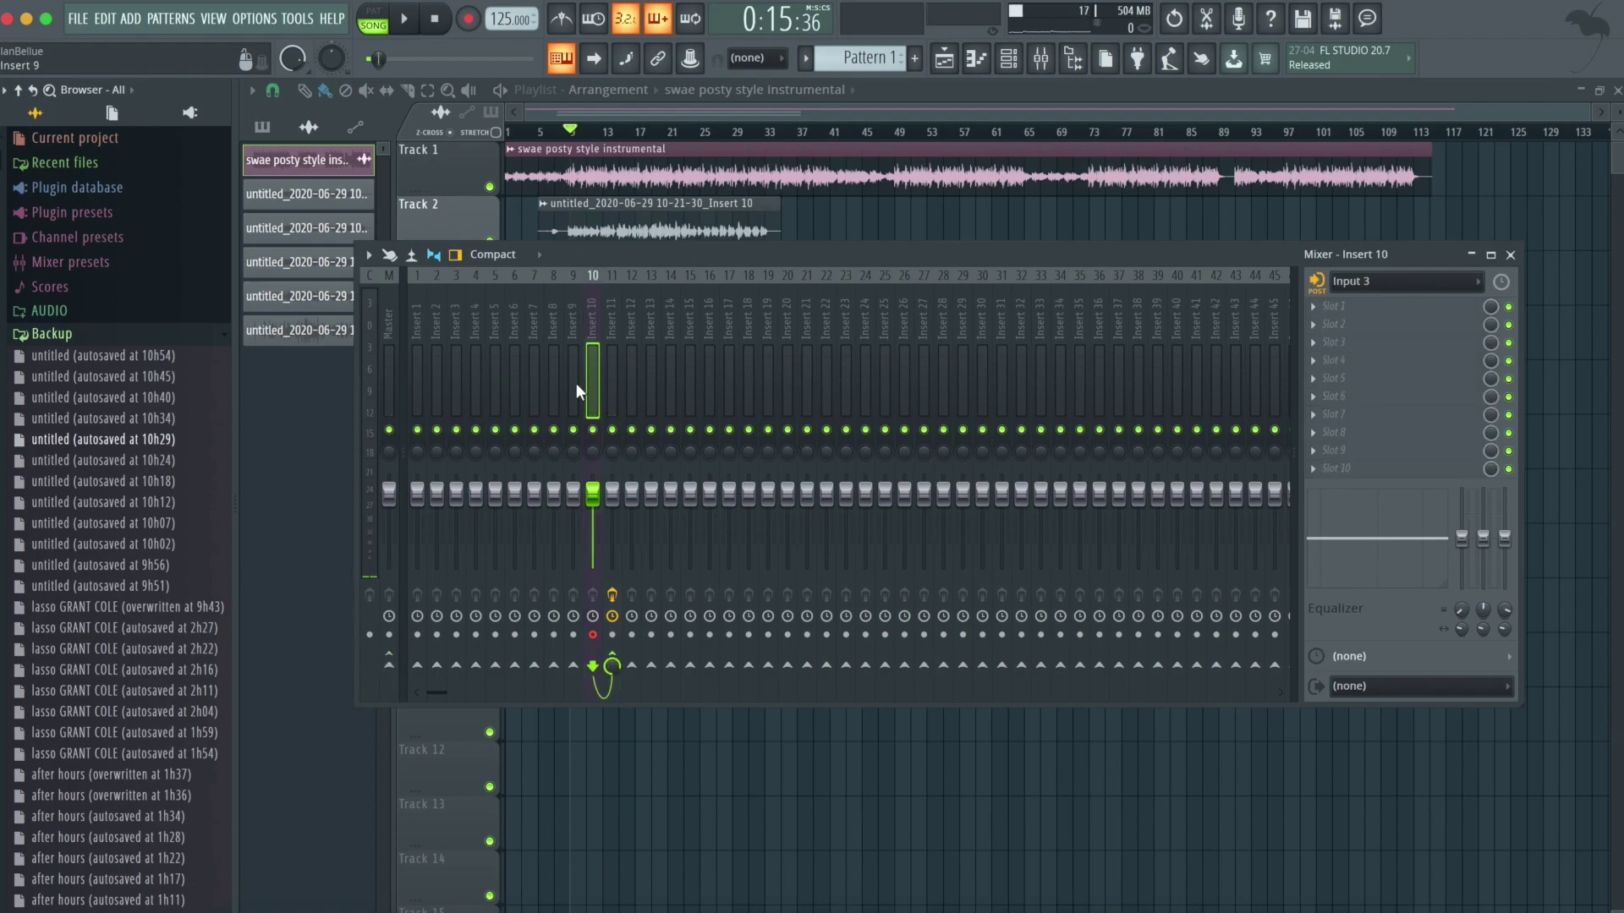
left_click(390, 665)
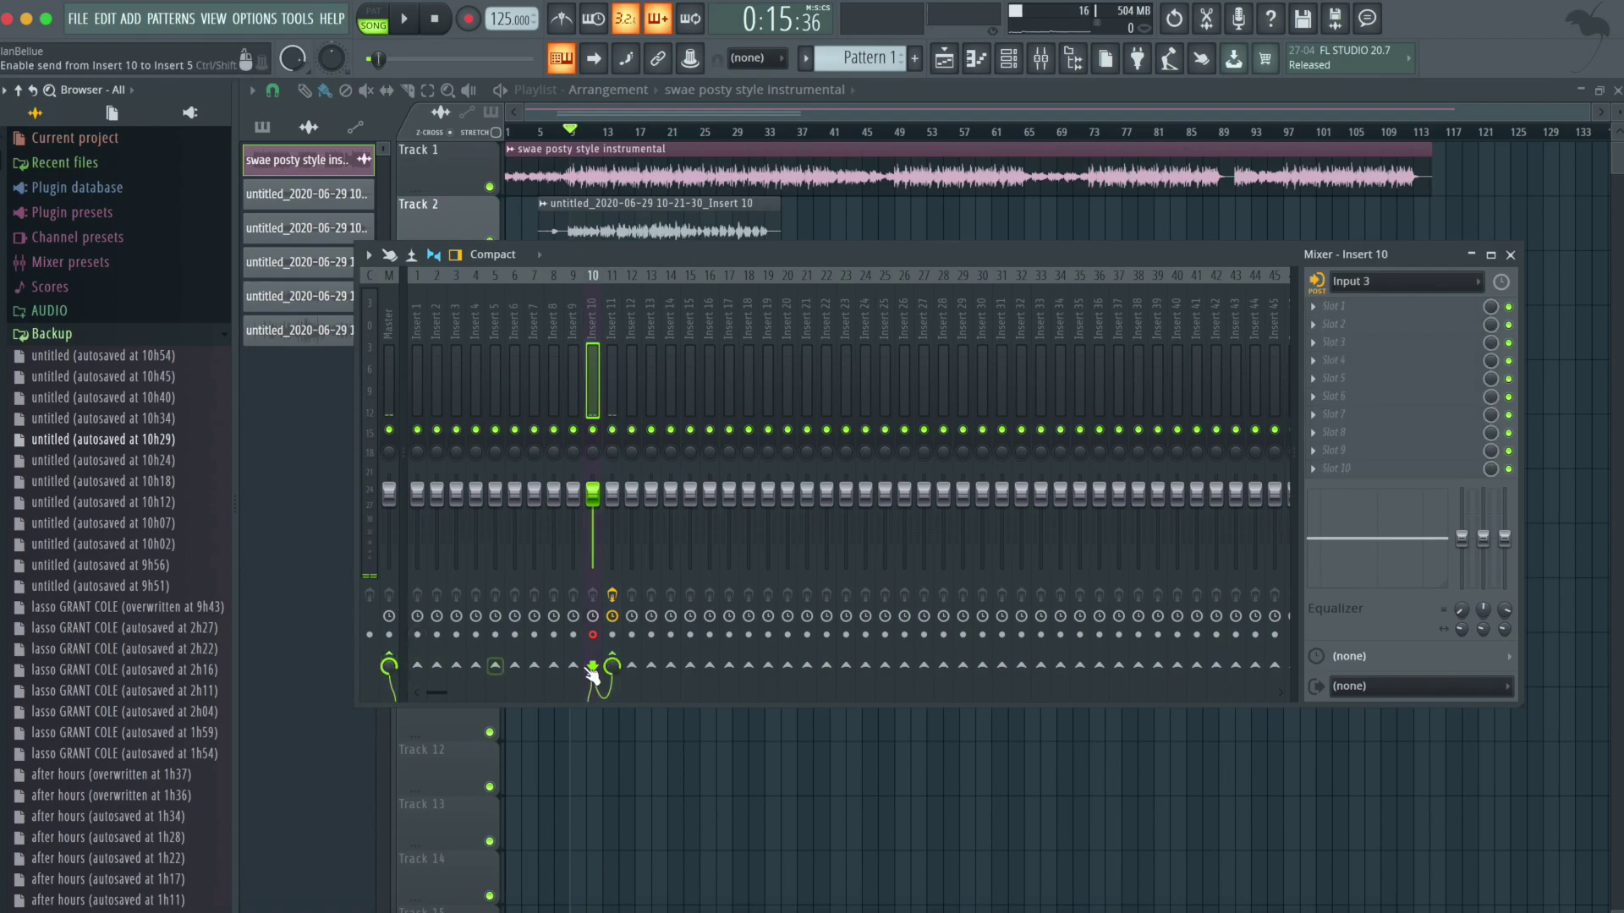
left_click(613, 665)
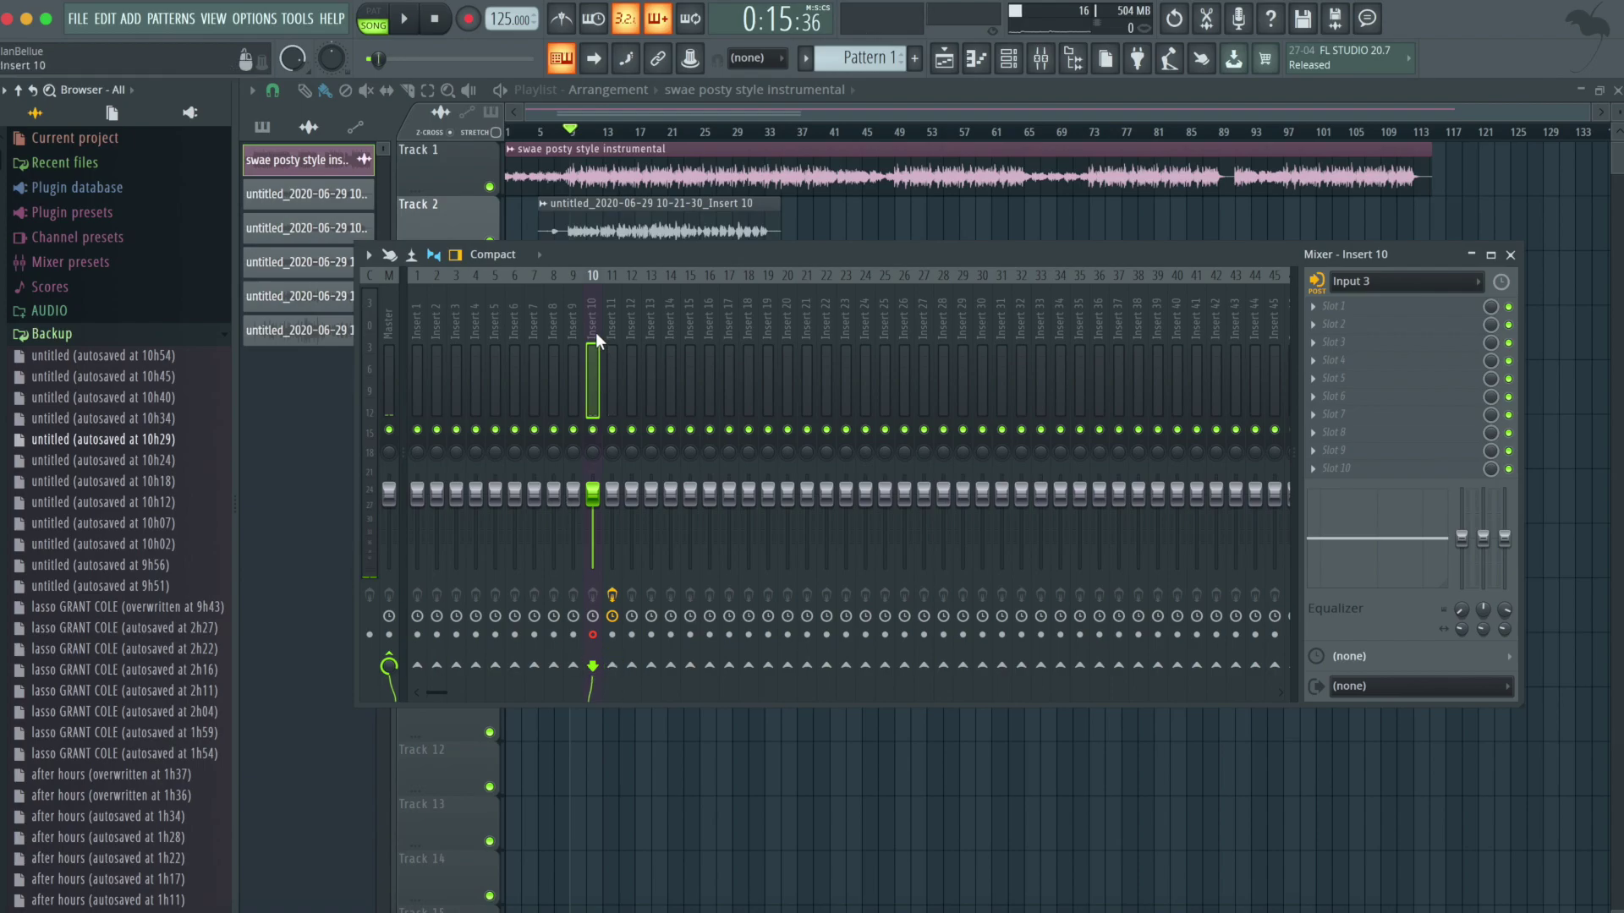
left_click(389, 664)
left_click(1440, 282)
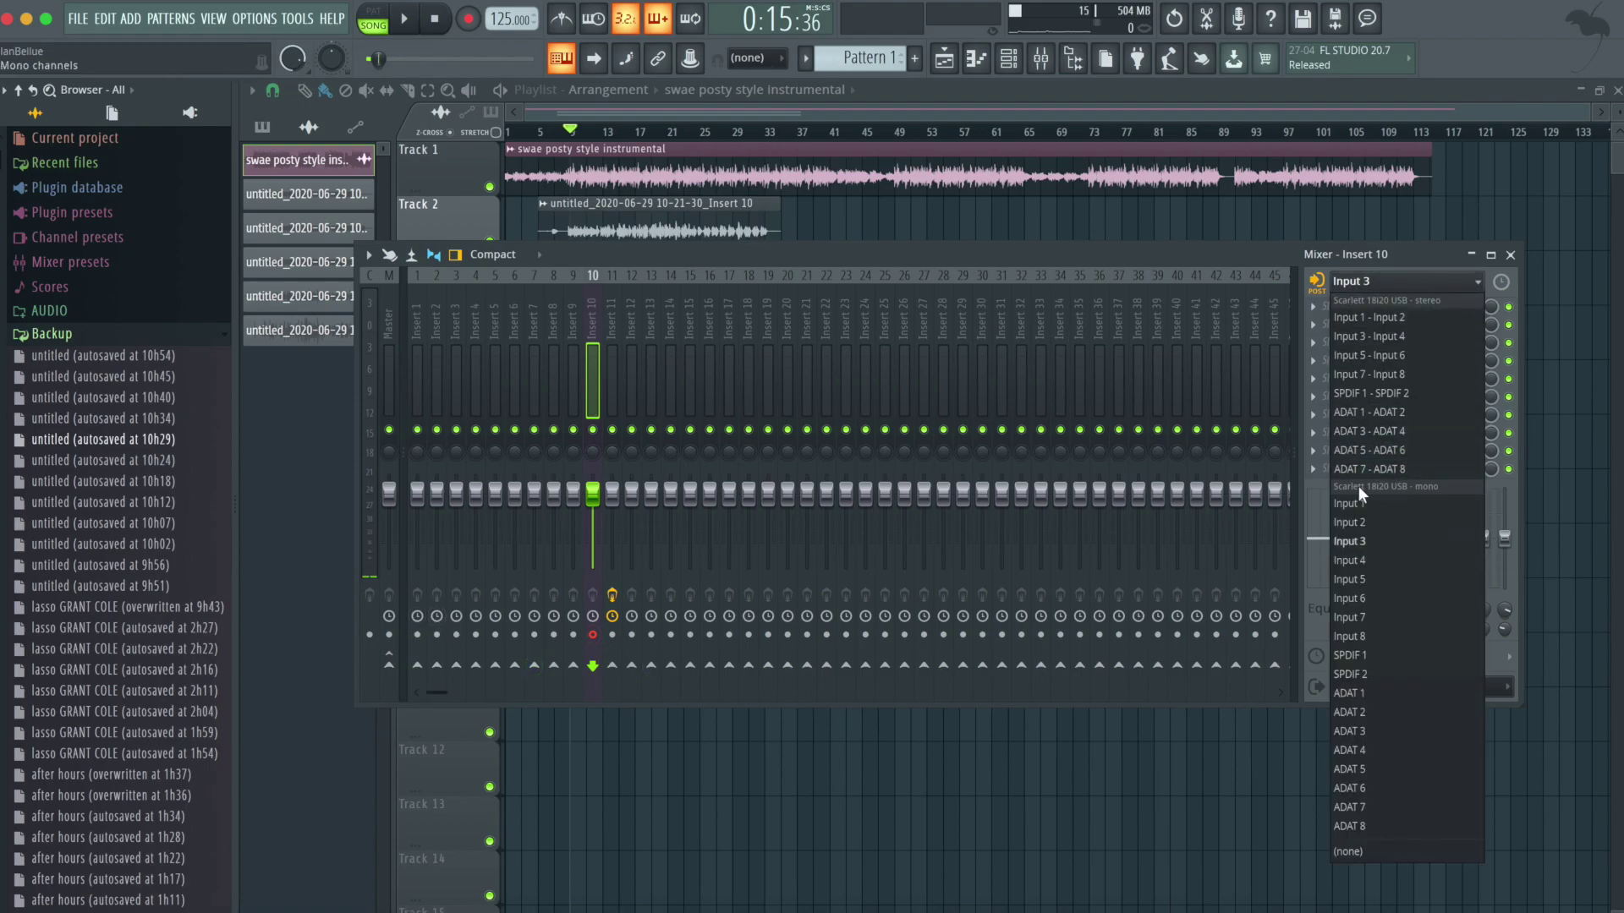
left_click(1358, 538)
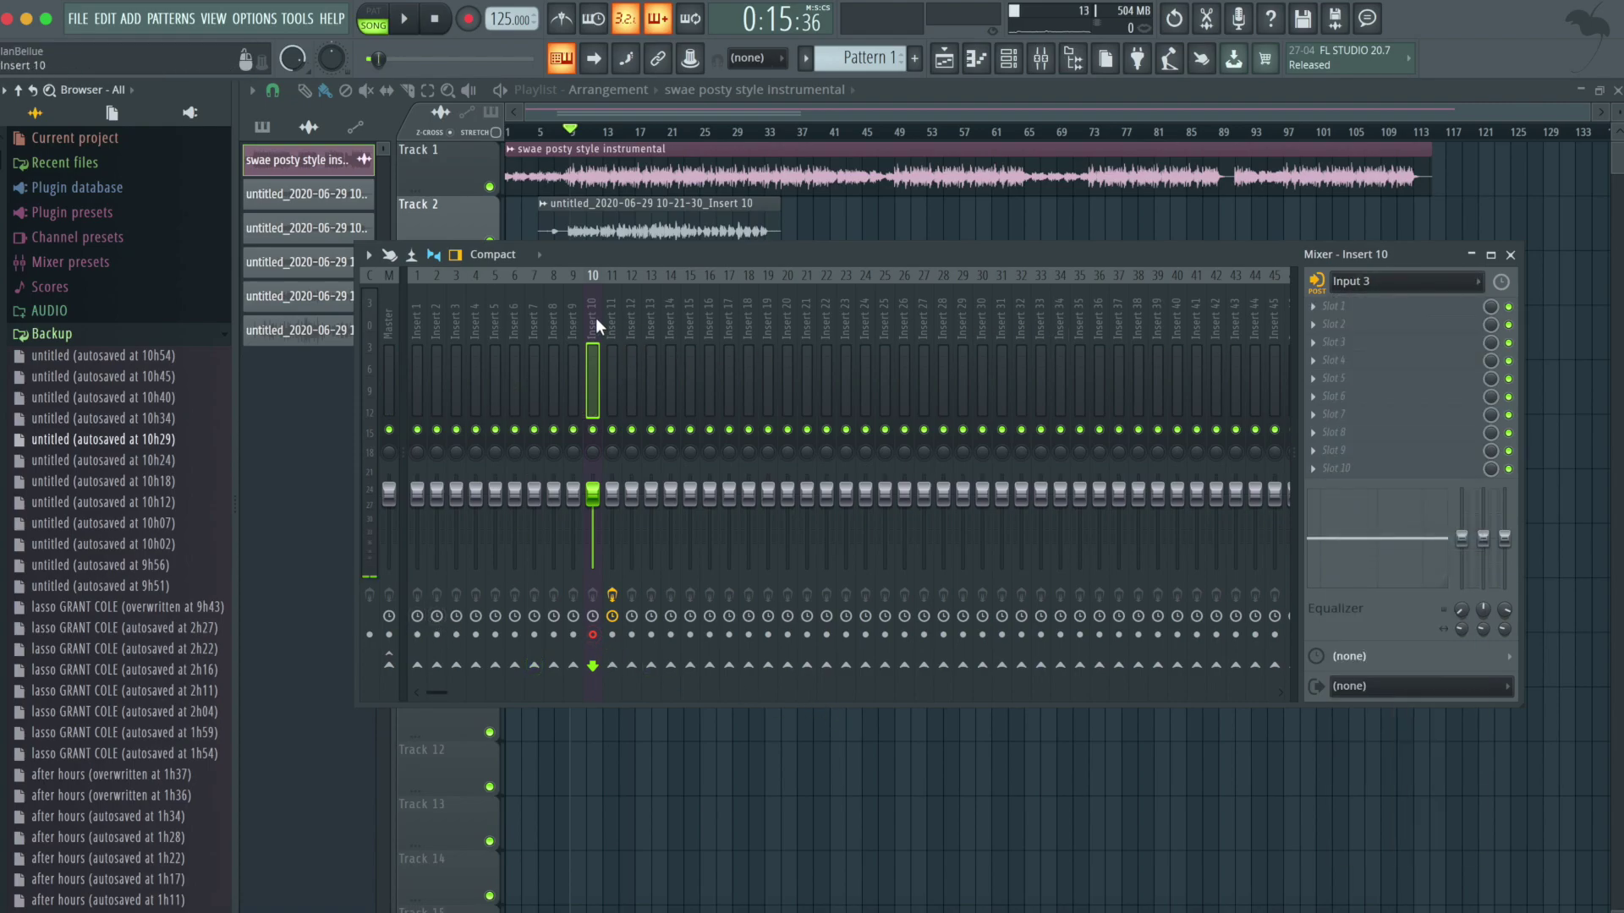
left_click(612, 666)
left_click(612, 364)
left_click(583, 314)
left_click(609, 325)
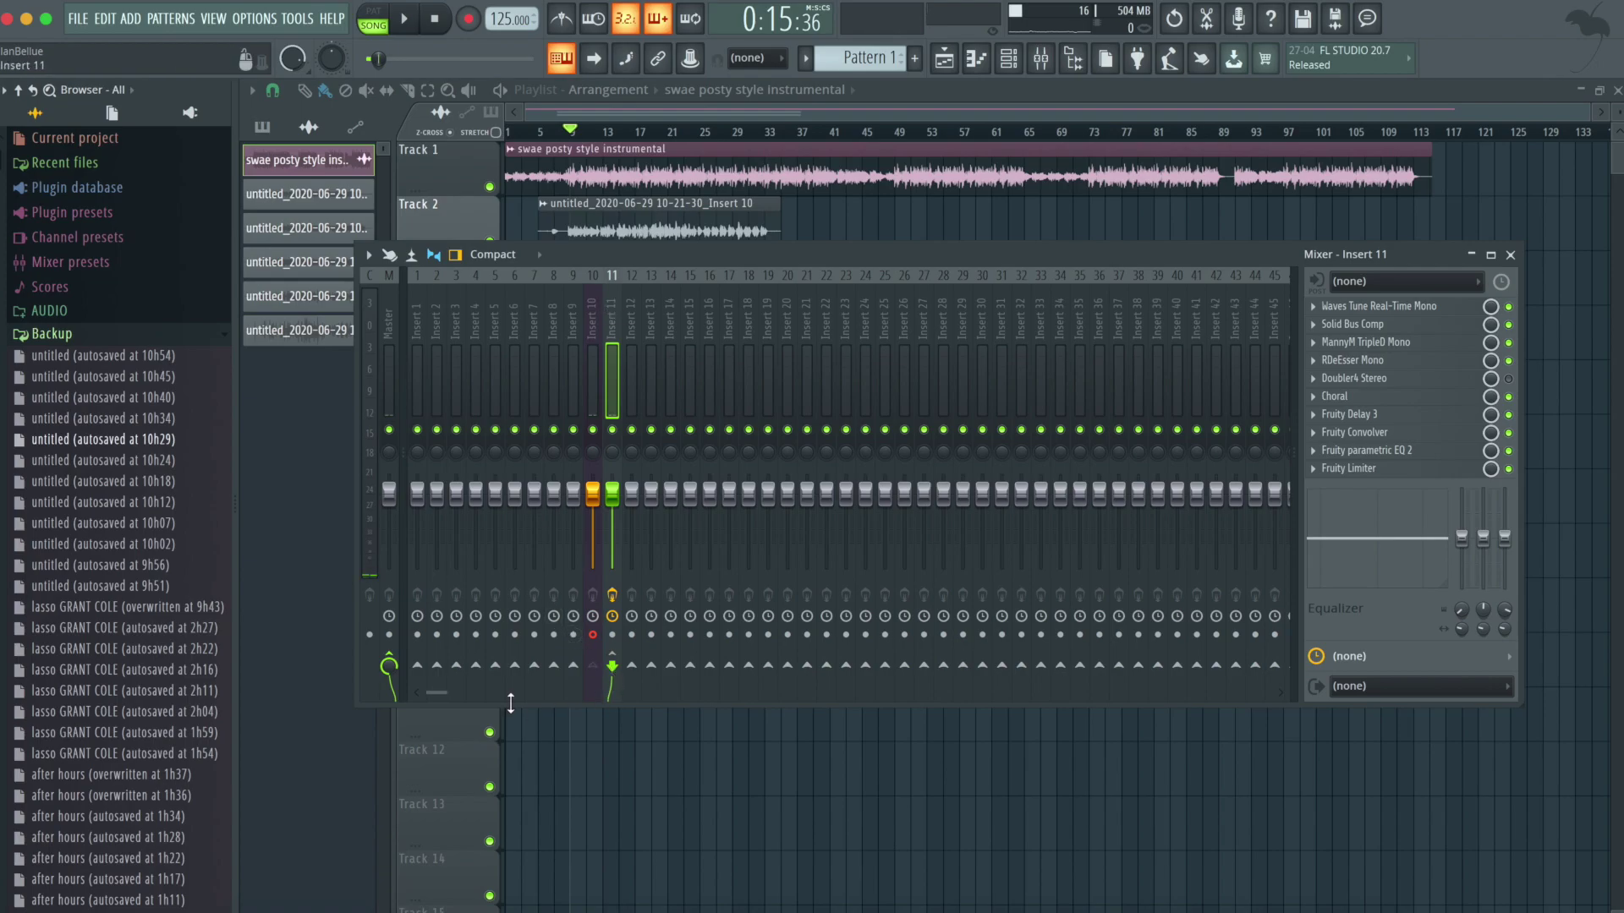
left_click(1412, 311)
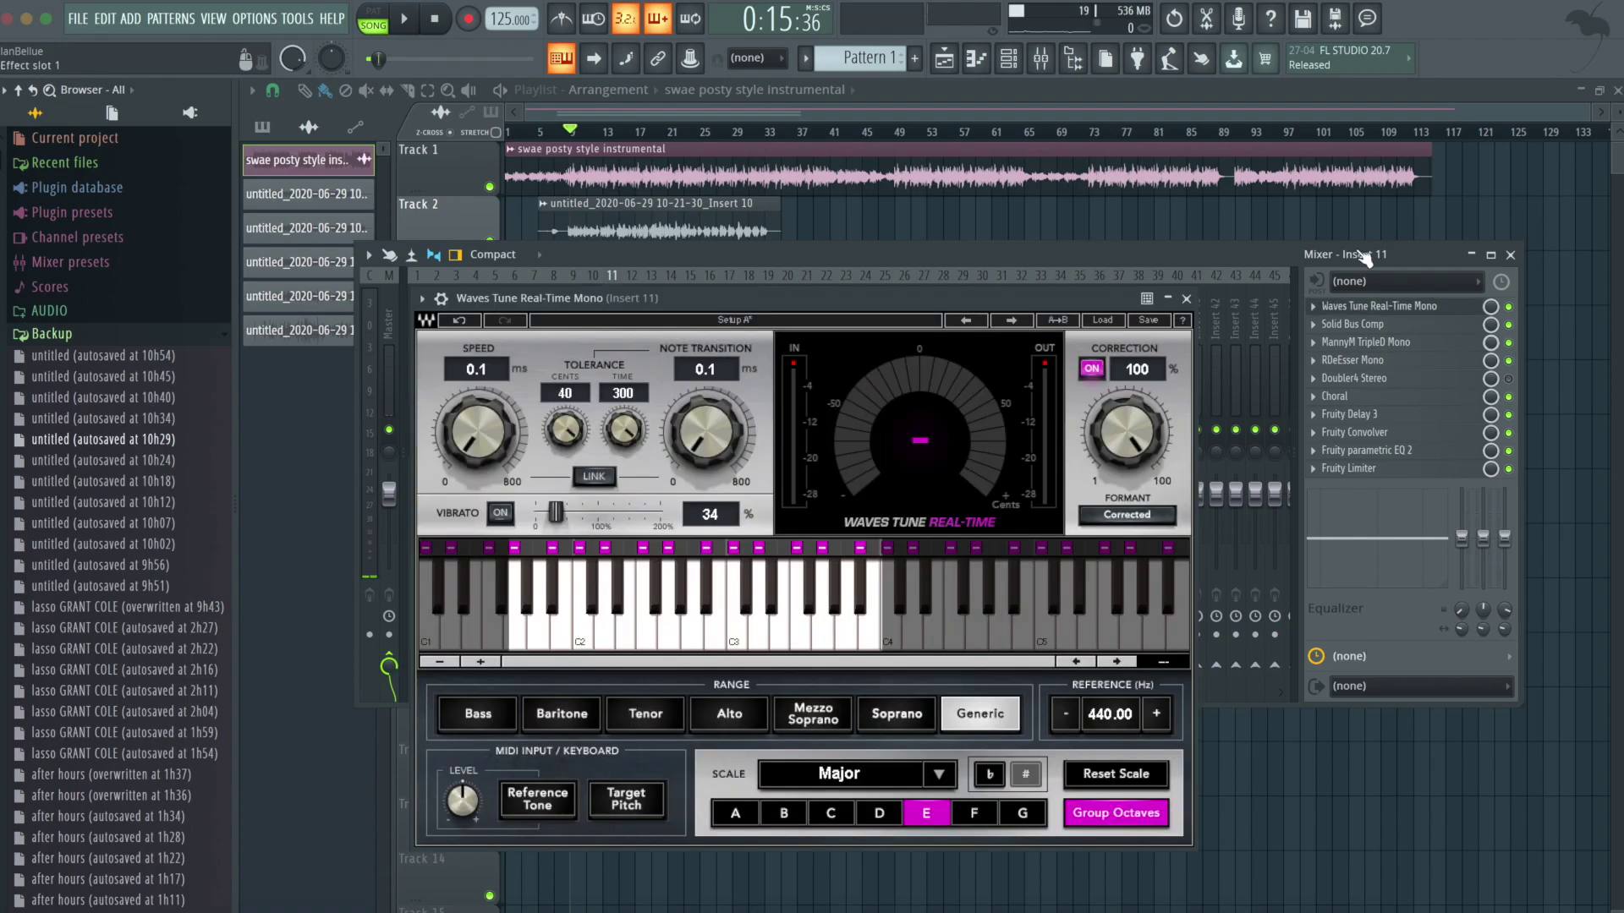
left_click(1189, 293)
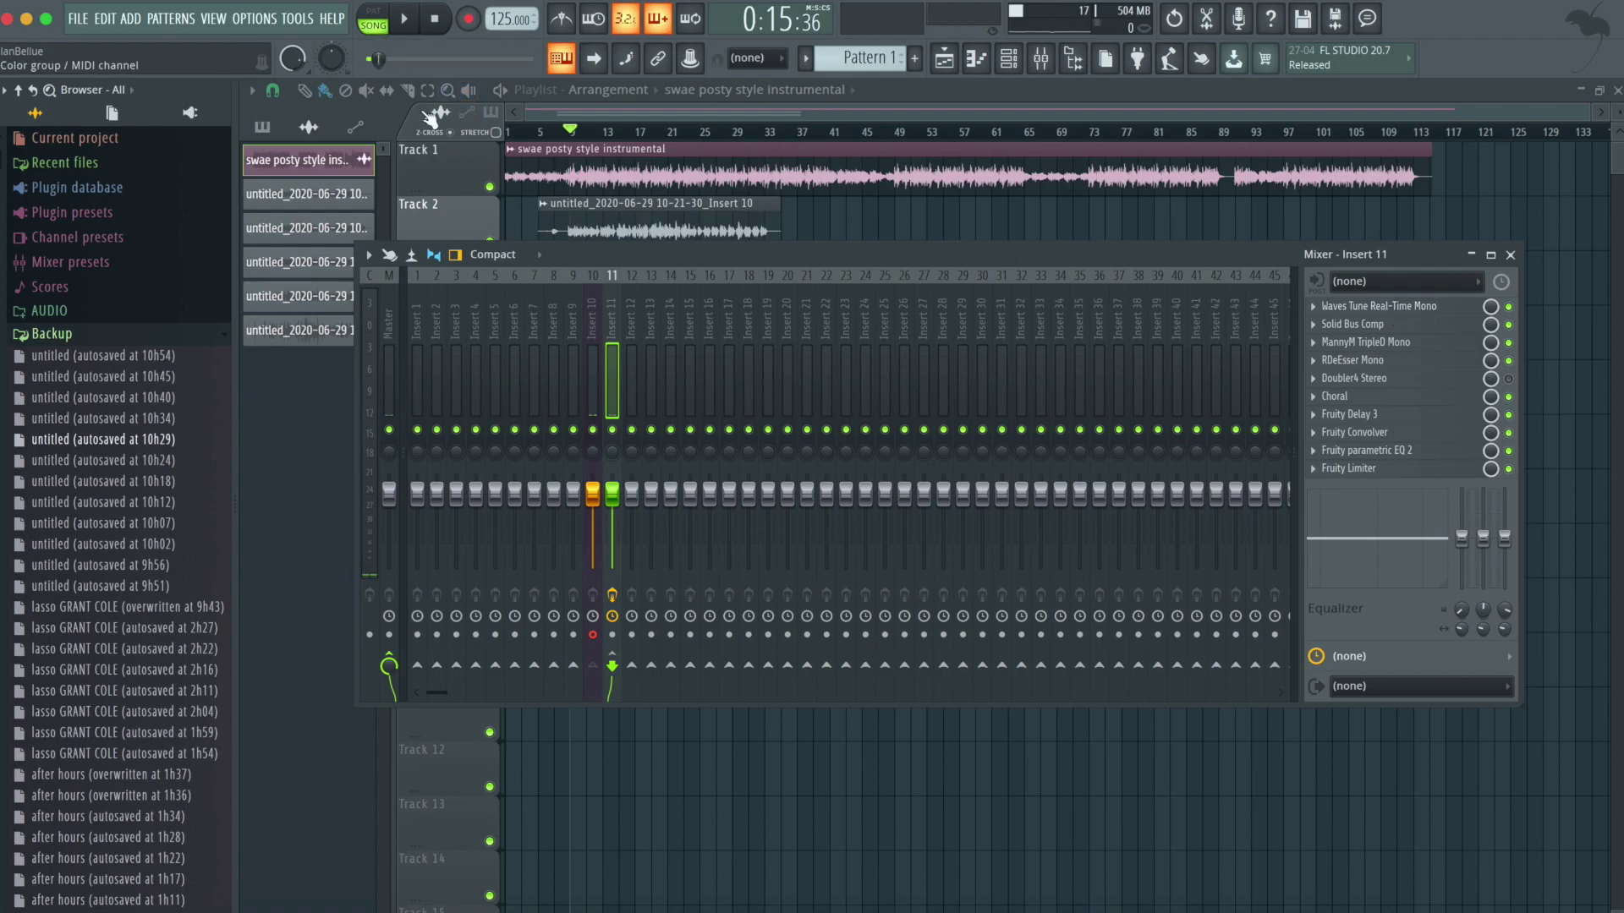
In Audio settings, raise the buffer length from 216 to 312 samples (8 ms).
left_click(254, 18)
left_click(269, 79)
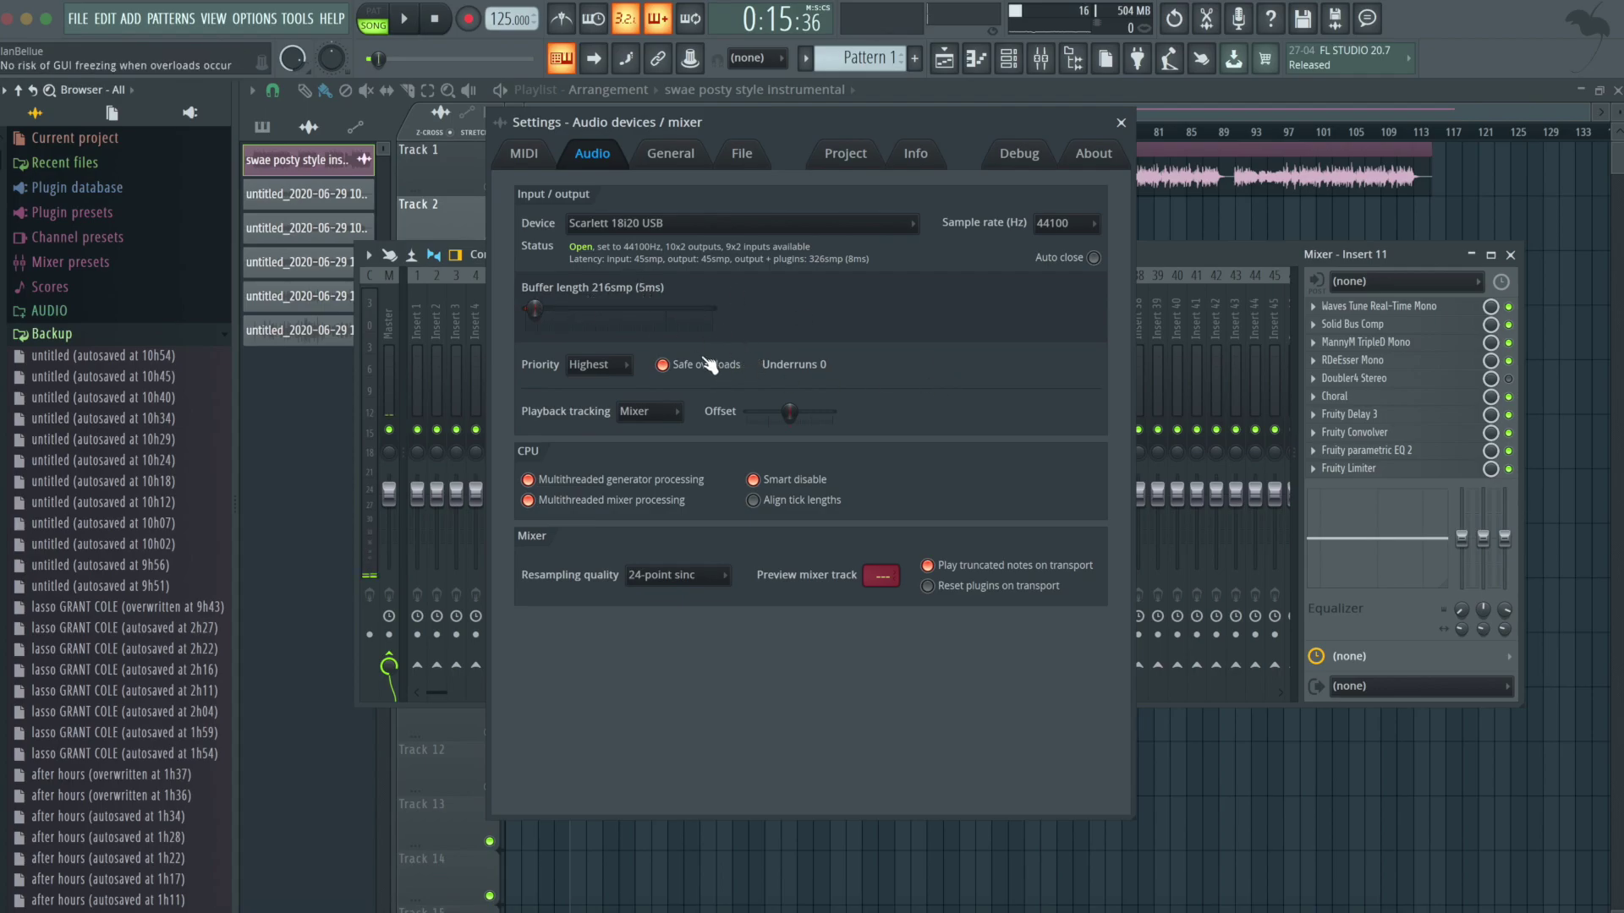
left_click_drag(534, 309, 545, 307)
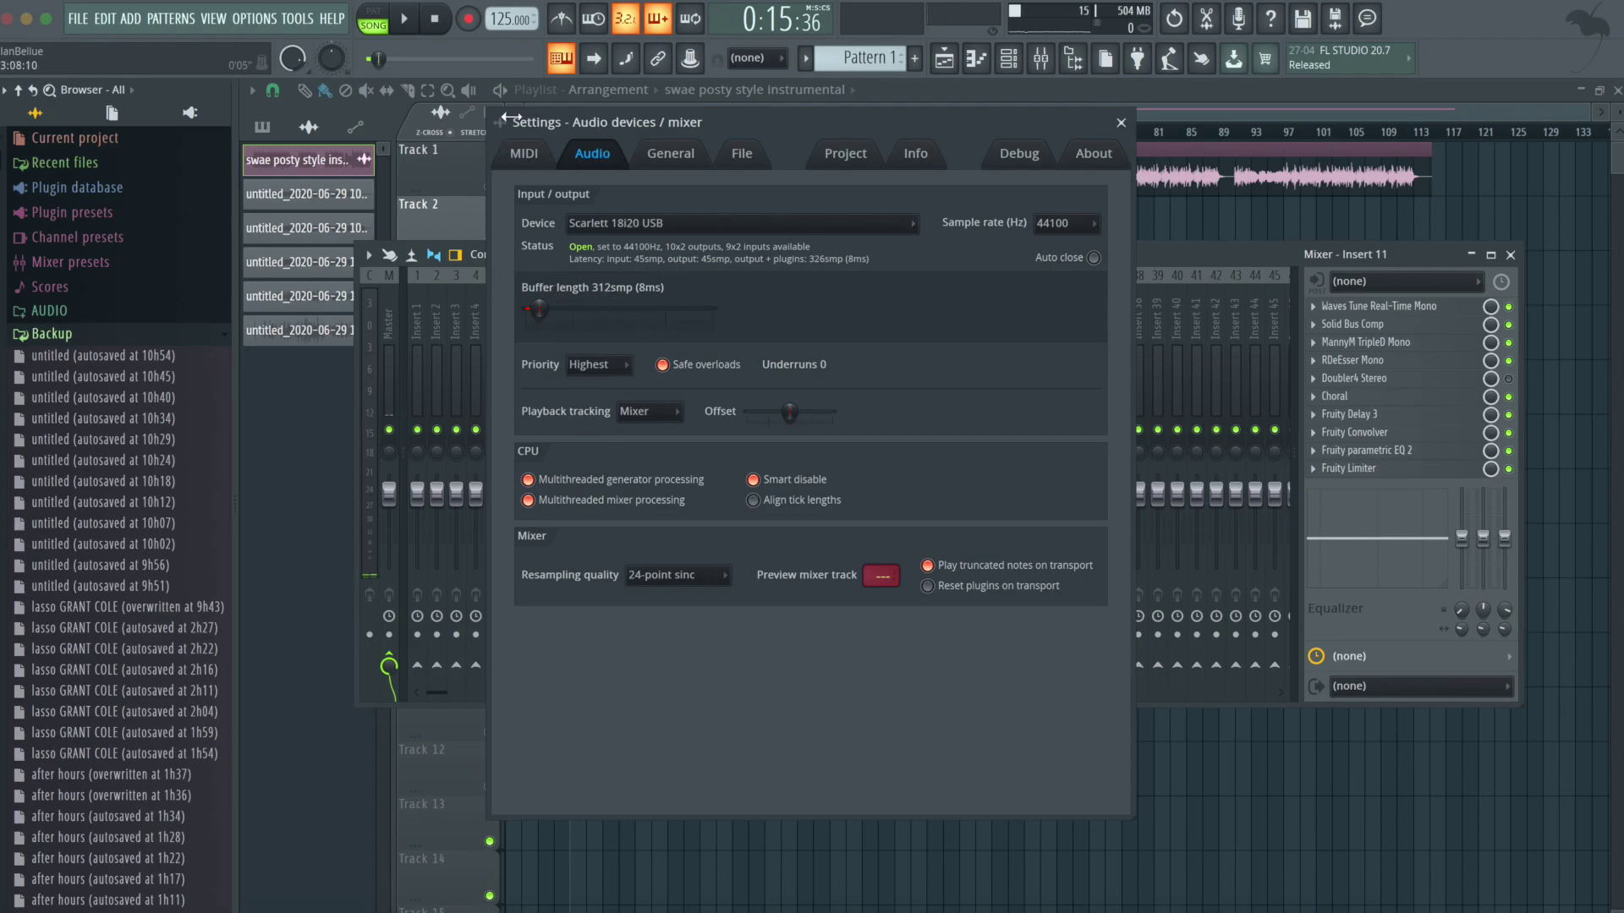
Close Settings and open the Waves Tune Real-Time Mono editor in Insert 11's slot 1, set to E Major.
left_click(1120, 124)
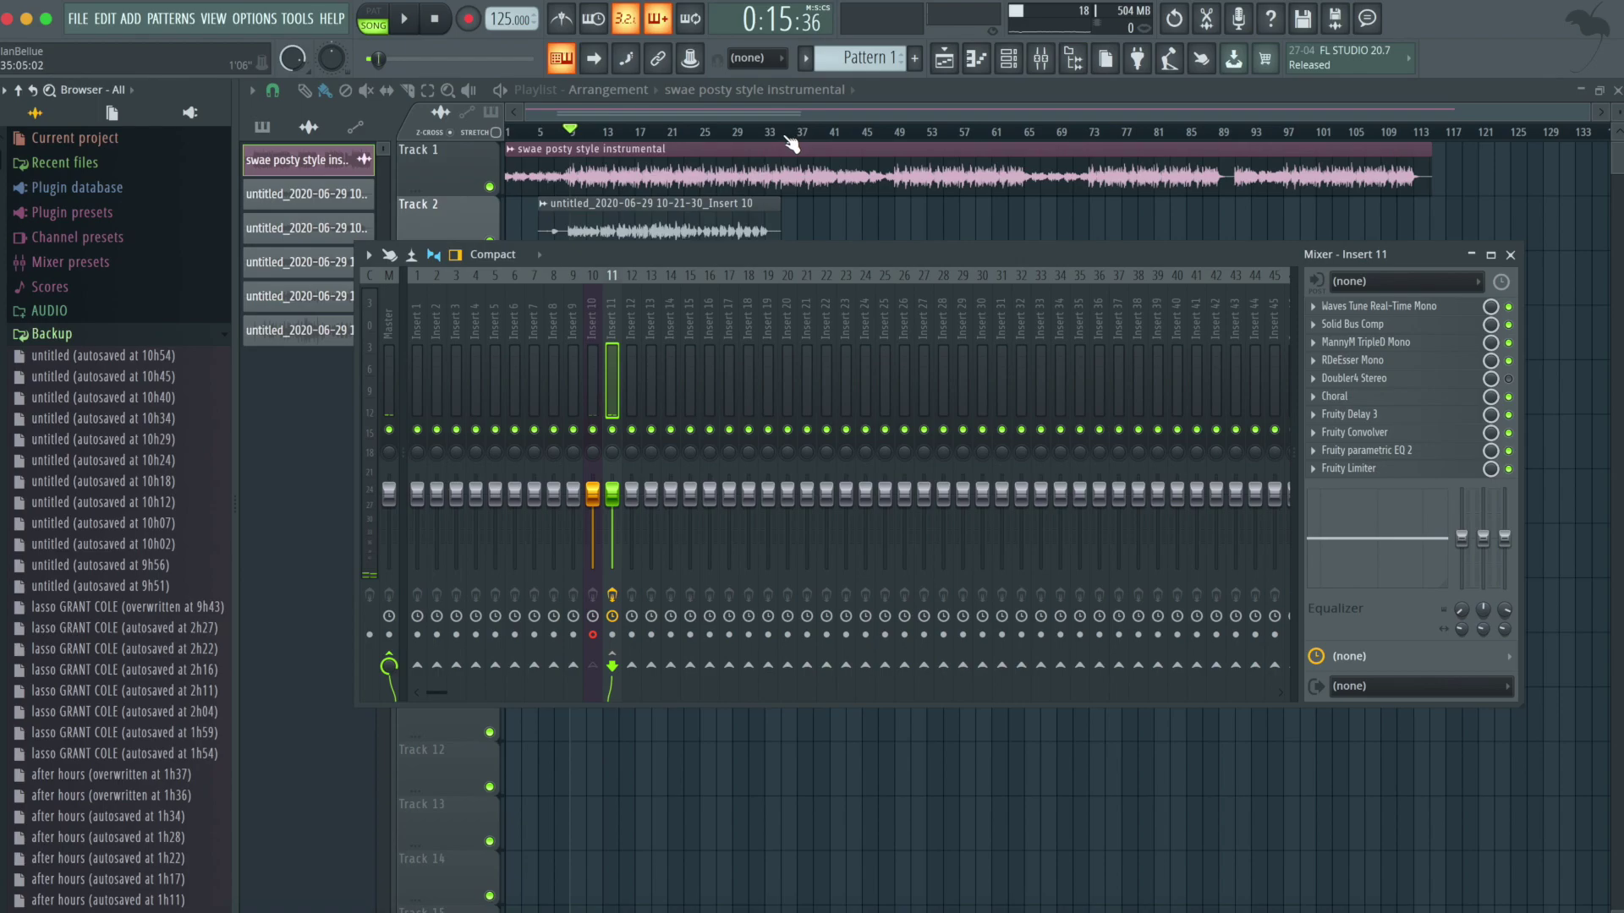
left_click(1406, 310)
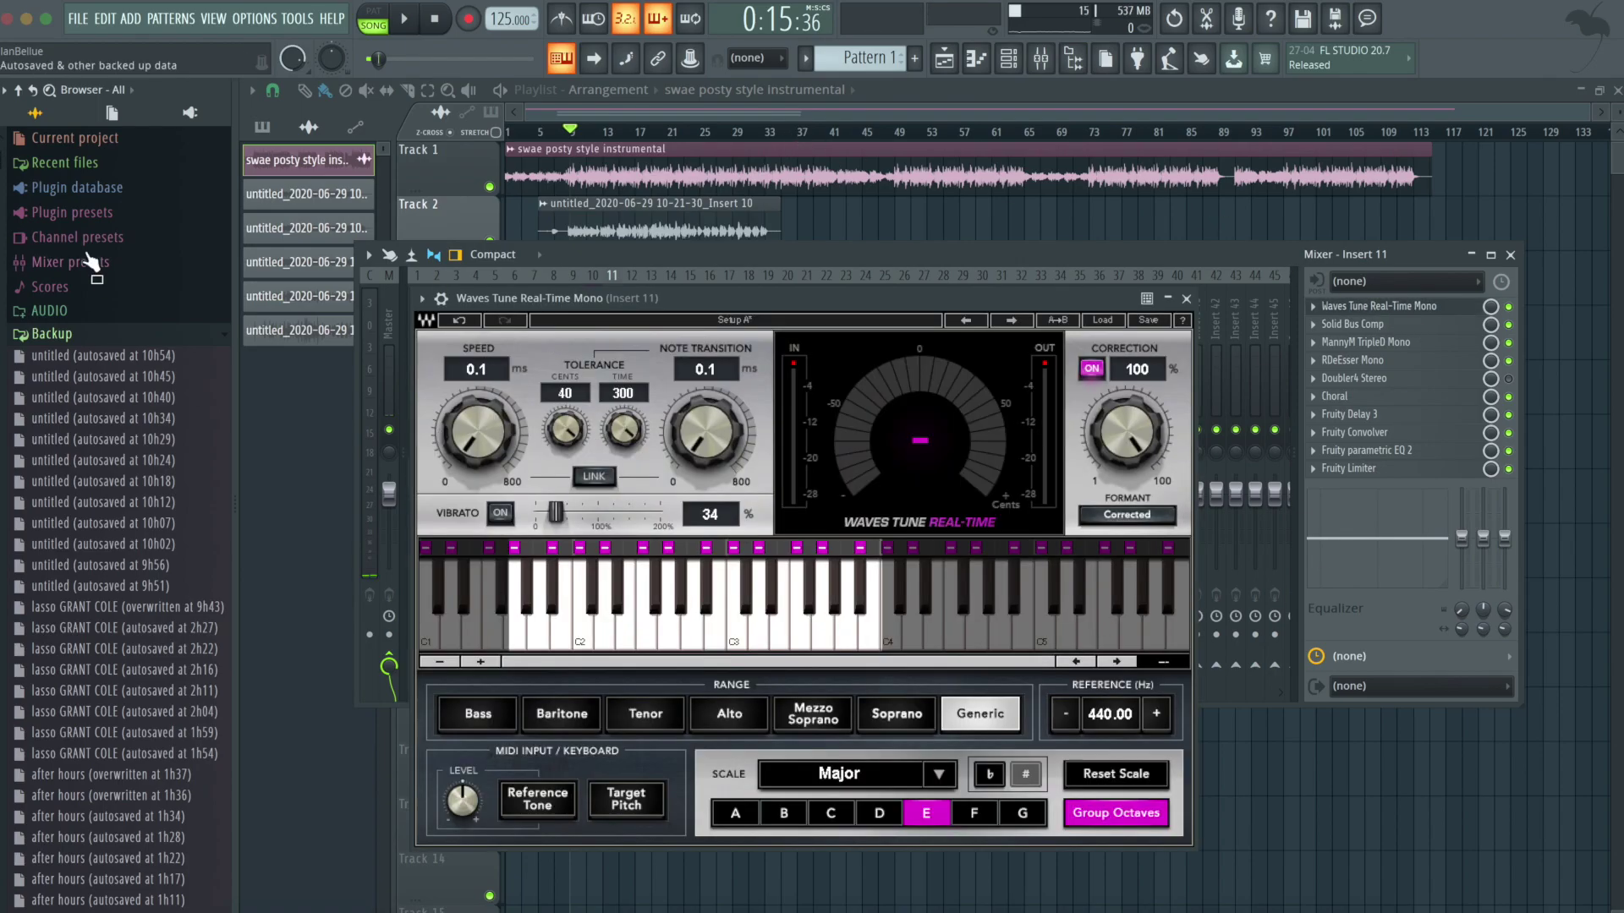